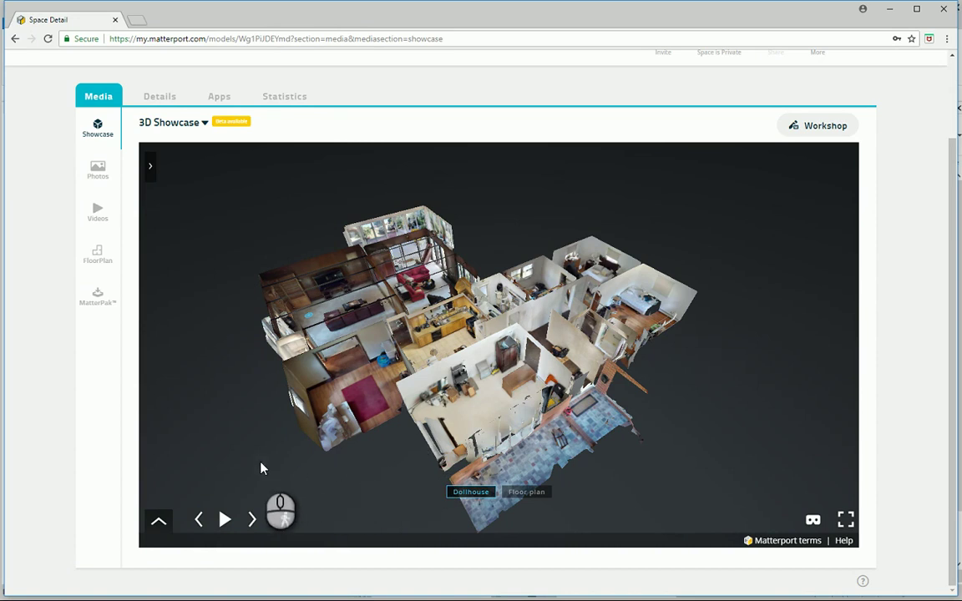
left_click_drag(262, 466, 574, 465)
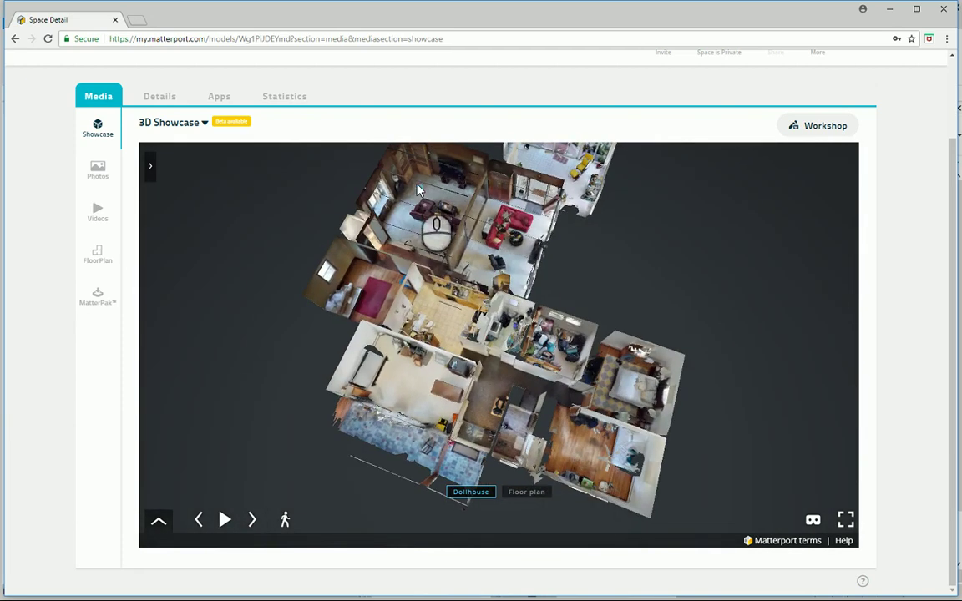
left_click(422, 195)
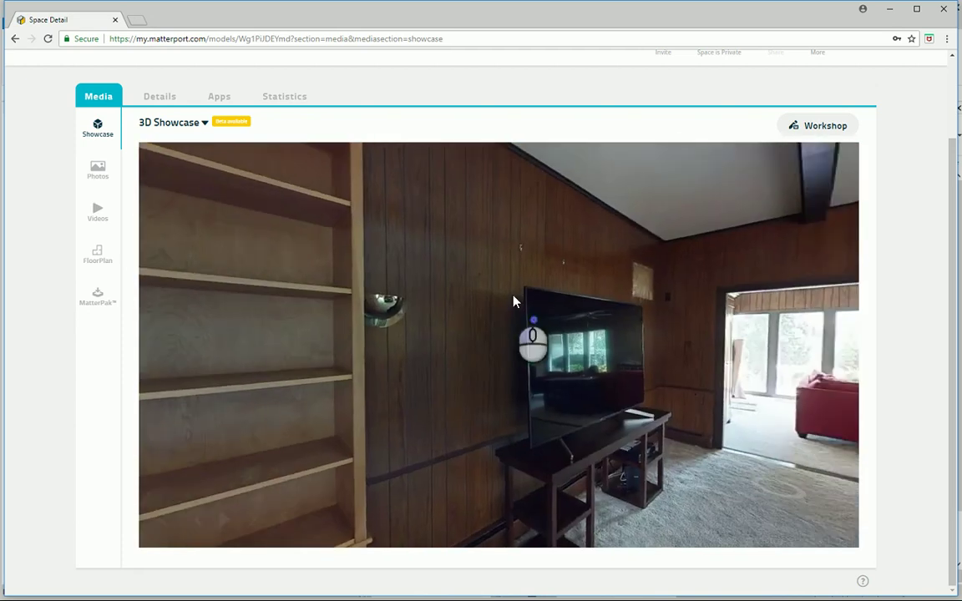
left_click_drag(513, 302, 342, 343)
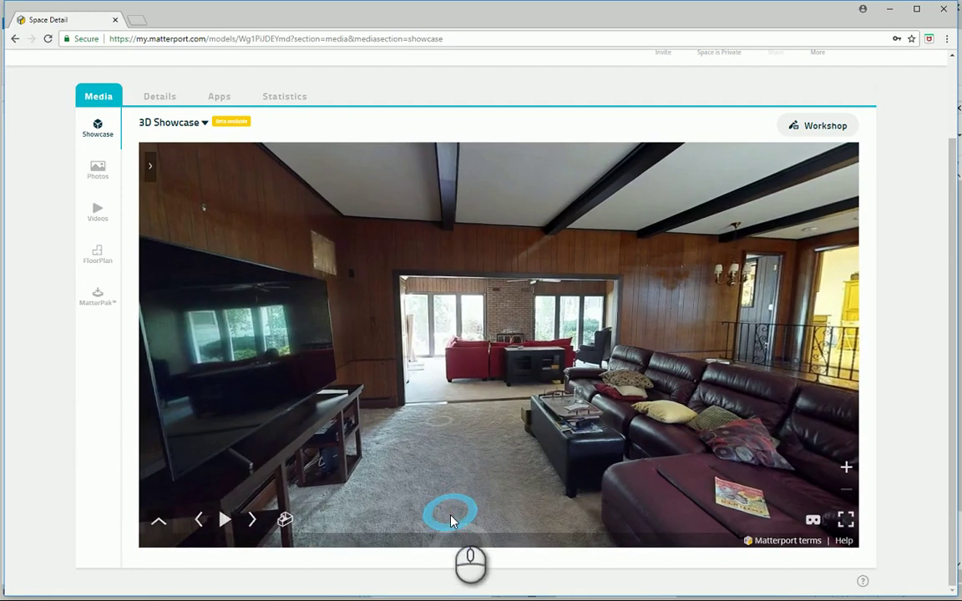
left_click(454, 509)
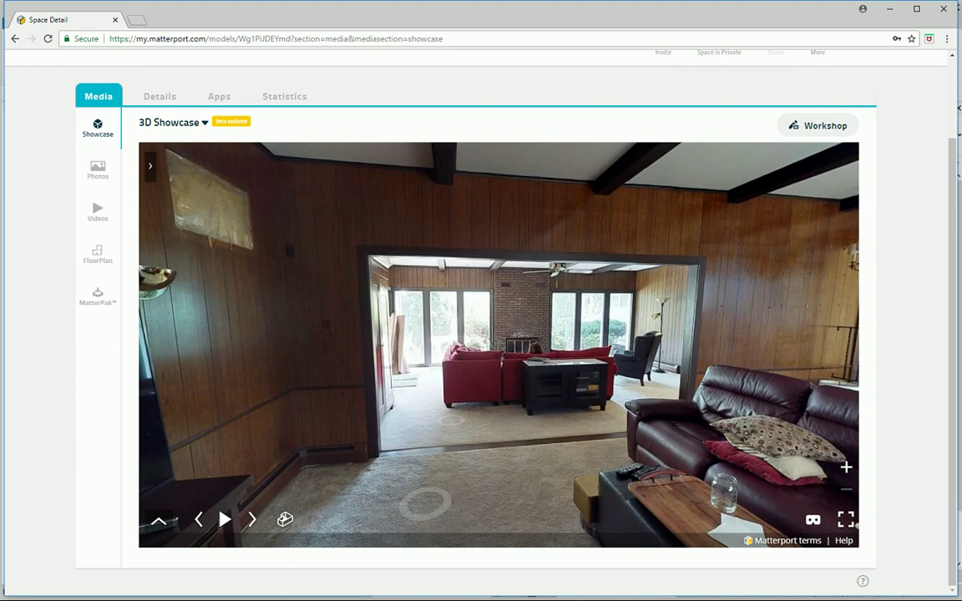
left_click(285, 519)
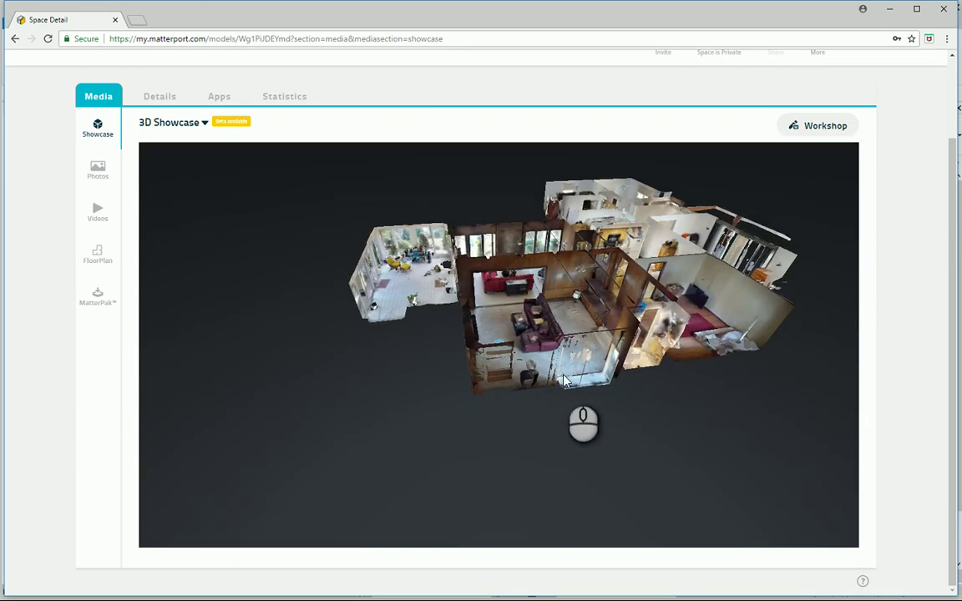
left_click_drag(564, 382, 527, 374)
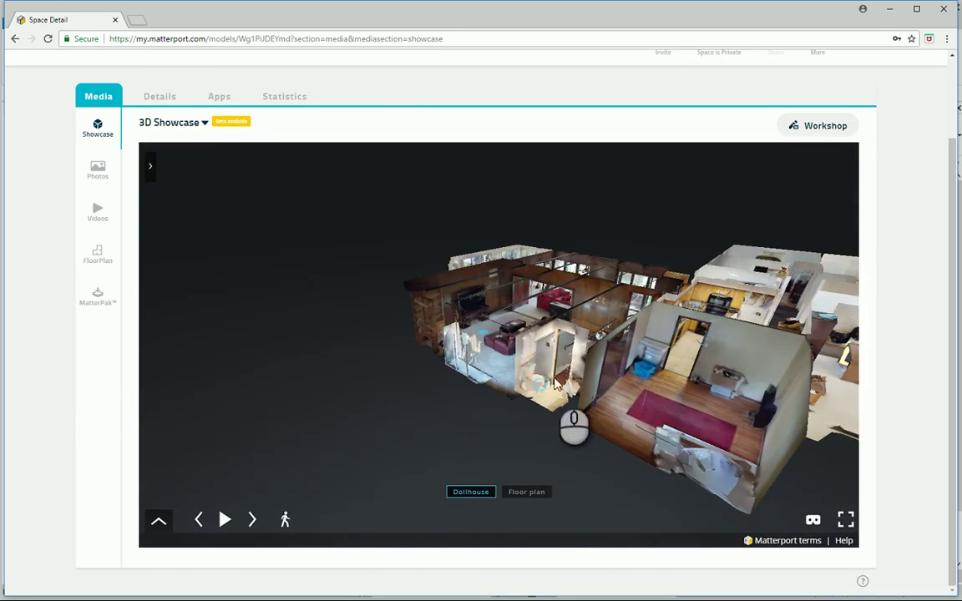
left_click_drag(607, 393, 665, 451)
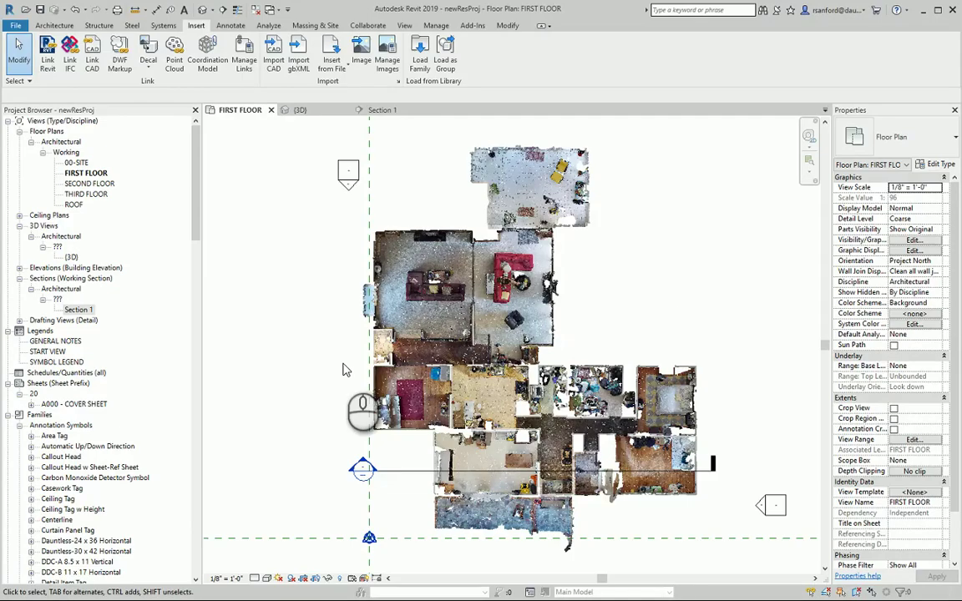
Pan and zoom around the FIRST FLOOR point-cloud plan, then switch to the {3D} view
middle_click_drag(249, 395, 339, 335)
scroll(367, 401, "up", 2)
scroll(350, 400, "down", 2)
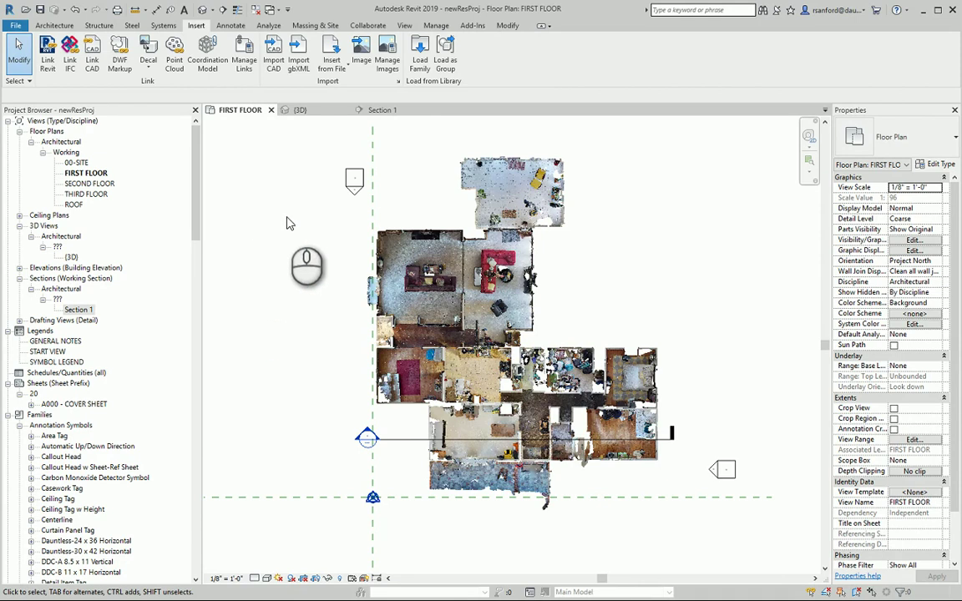
left_click(303, 110)
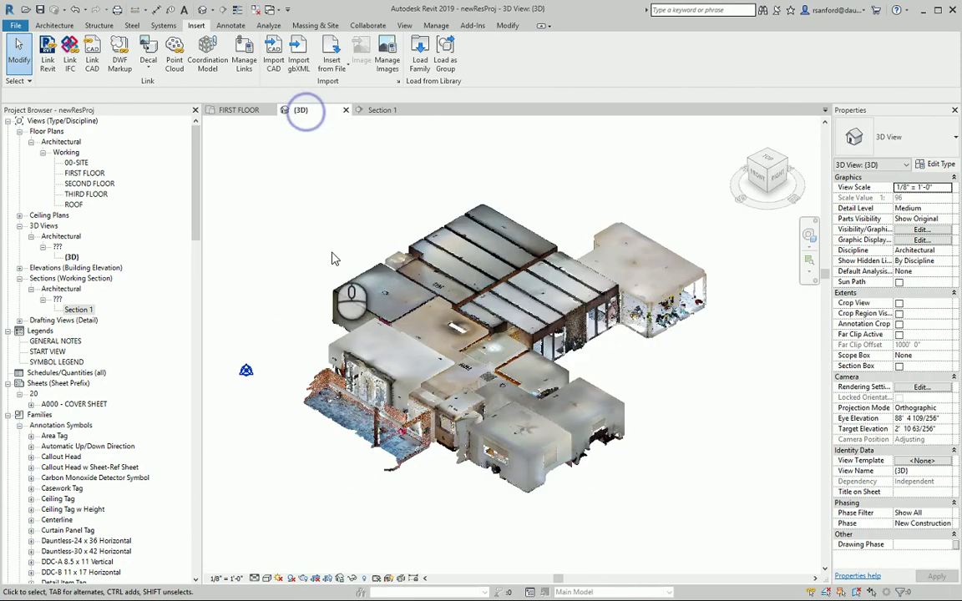
Orbit the house point cloud through several ViewCube corner views and free mouse orbits
left_click(791, 164)
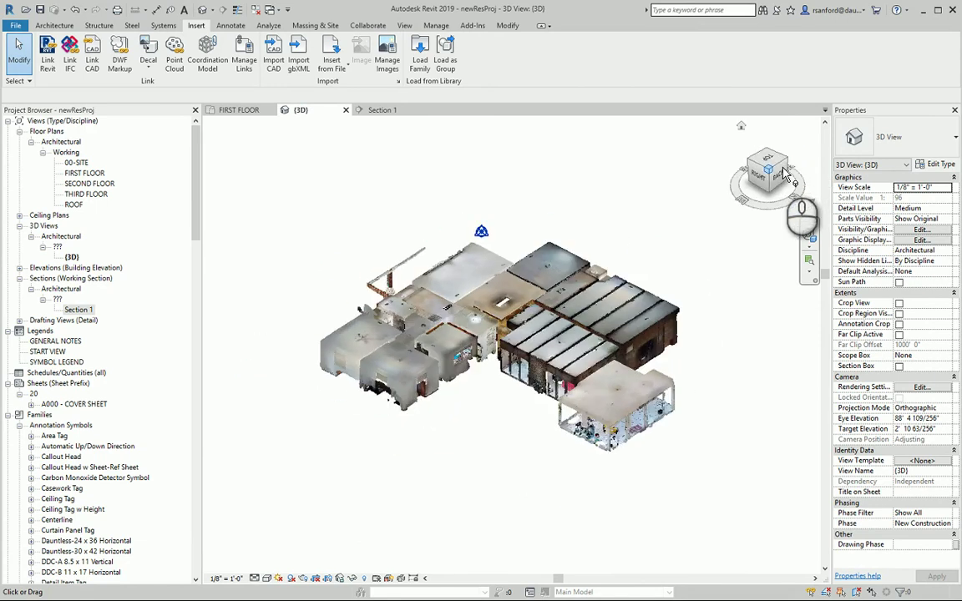
left_click(790, 164)
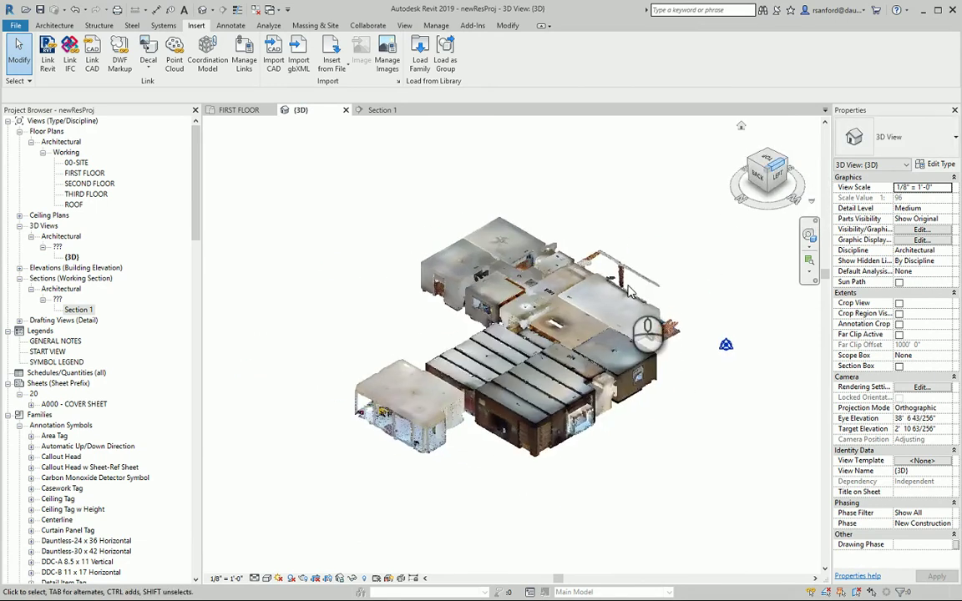
left_click(791, 164)
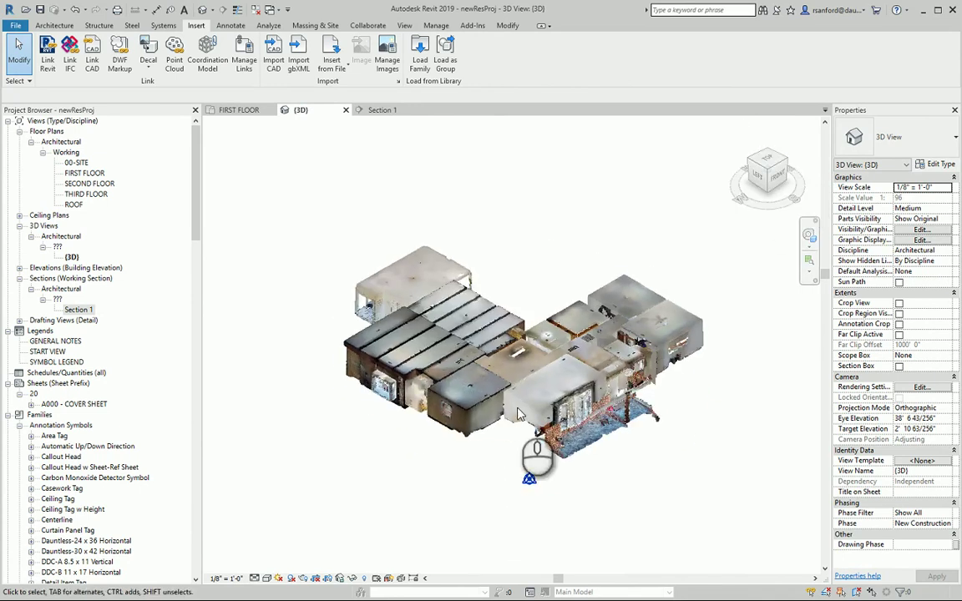
left_click(513, 430)
middle_click_drag(513, 430, 292, 450, "shift")
scroll(293, 449, "up", 2)
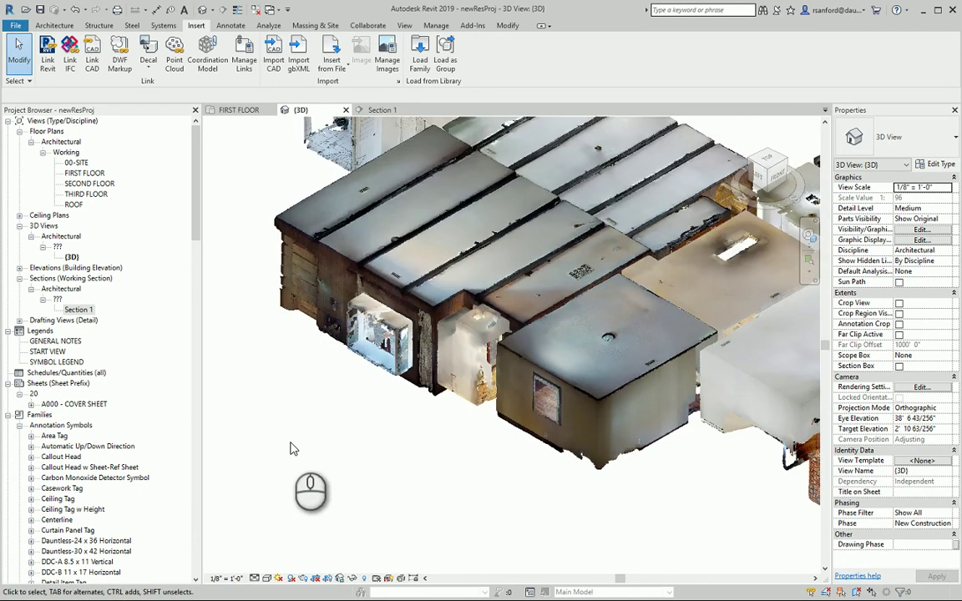
scroll(372, 458, "up", 2)
scroll(371, 458, "down", 5)
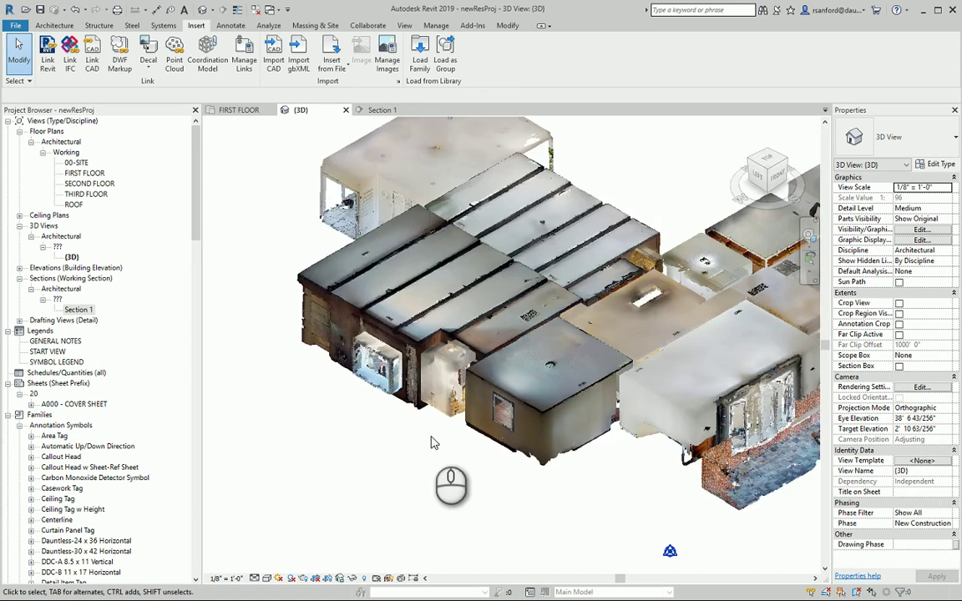
middle_click_drag(426, 501, 752, 401, "shift")
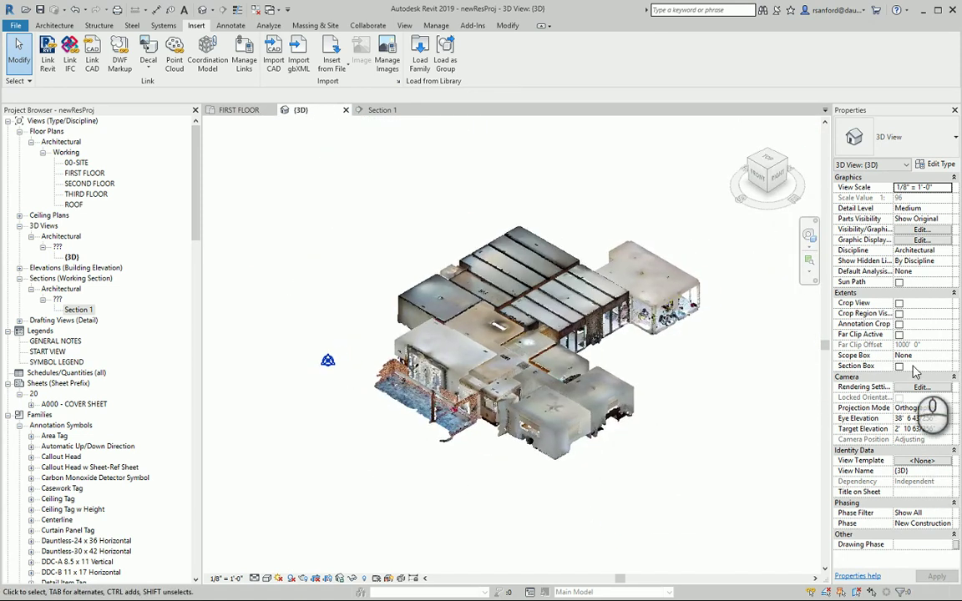
Turn on the Section Box and drag its grips inward to a narrow strip of the house
left_click(899, 366)
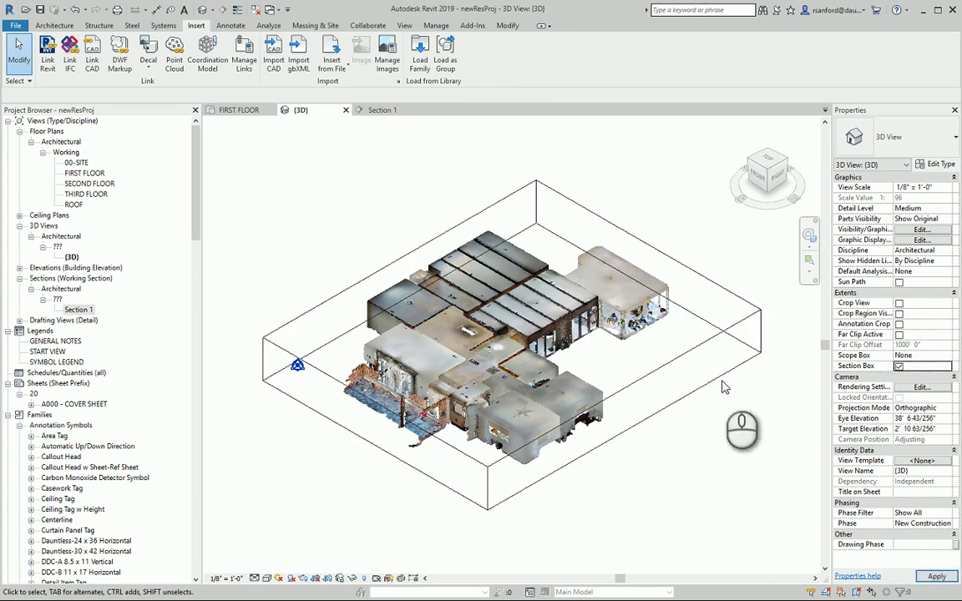
left_click(647, 385)
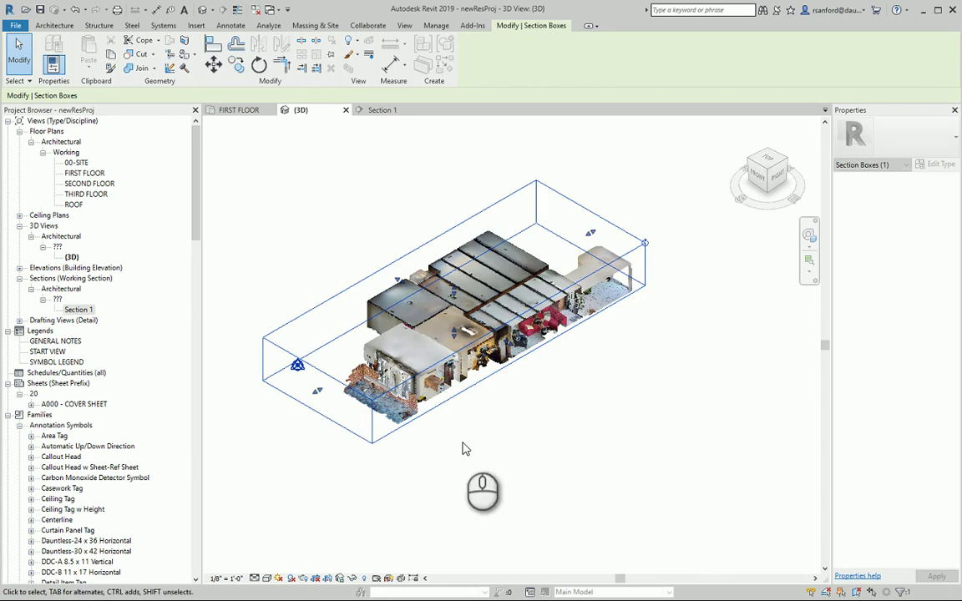
left_click(482, 456)
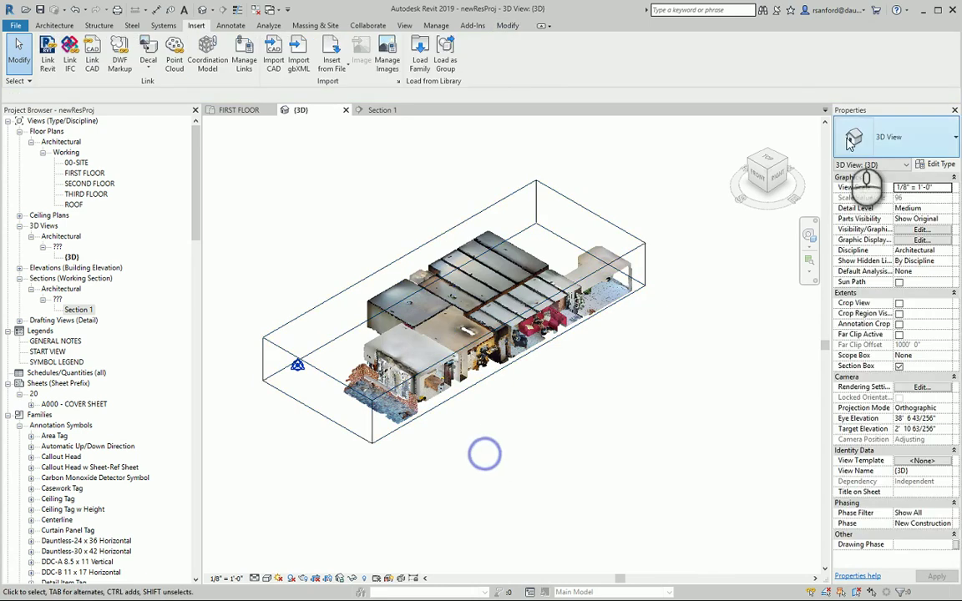
Check the cropped strip from the ViewCube Right view, then orbit it to an angled view
left_click(779, 175)
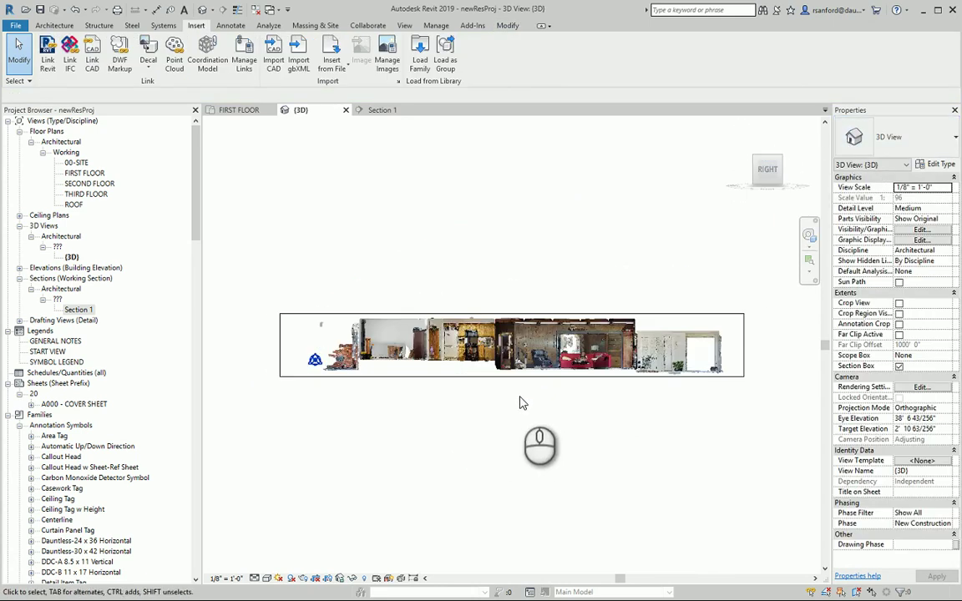
scroll(450, 416, "up", 5)
scroll(415, 425, "down", 2)
middle_click_drag(416, 424, 493, 413)
scroll(608, 404, "up", 2)
scroll(608, 405, "up", 2)
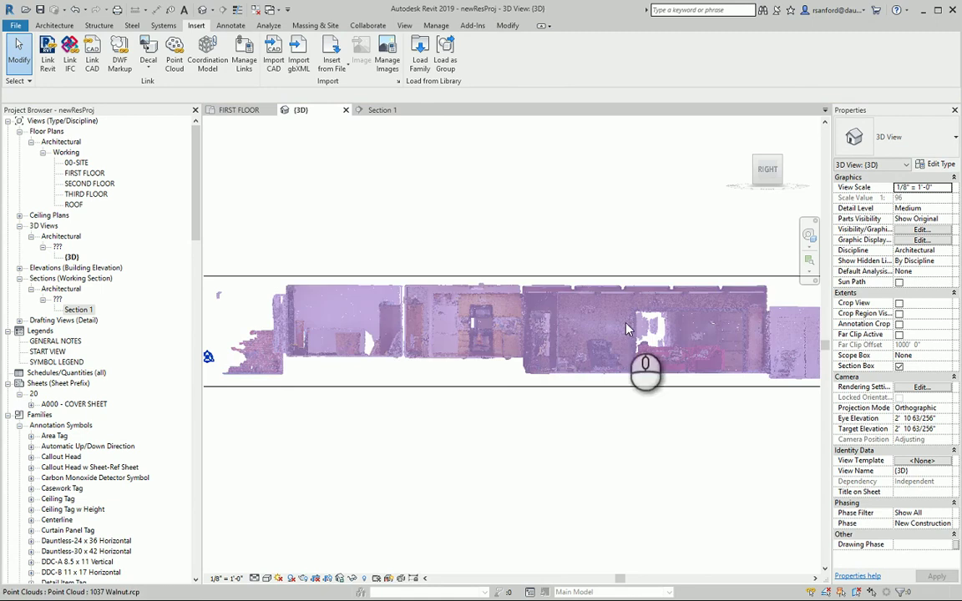
left_click(808, 240)
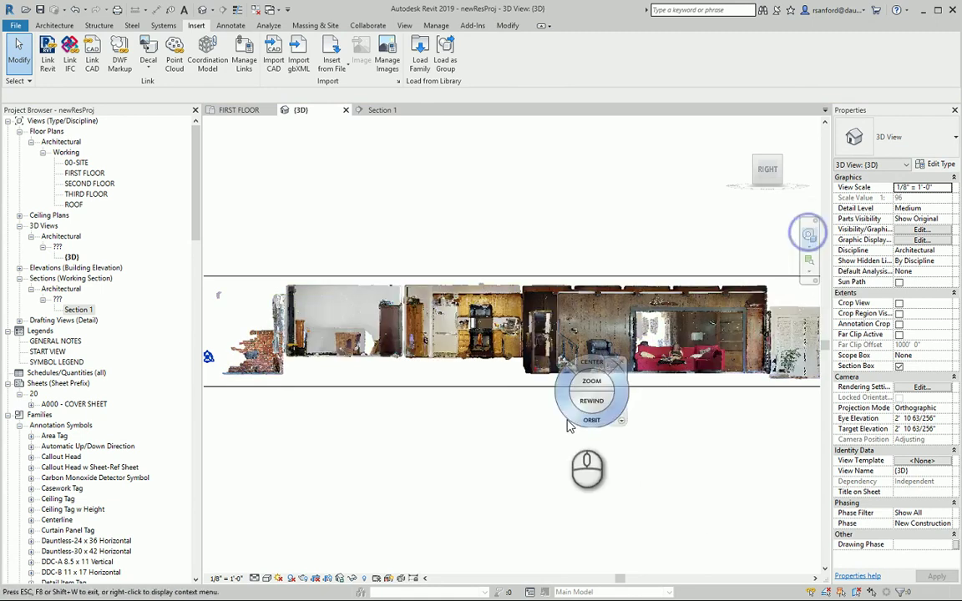
left_click_drag(595, 392, 86, 468)
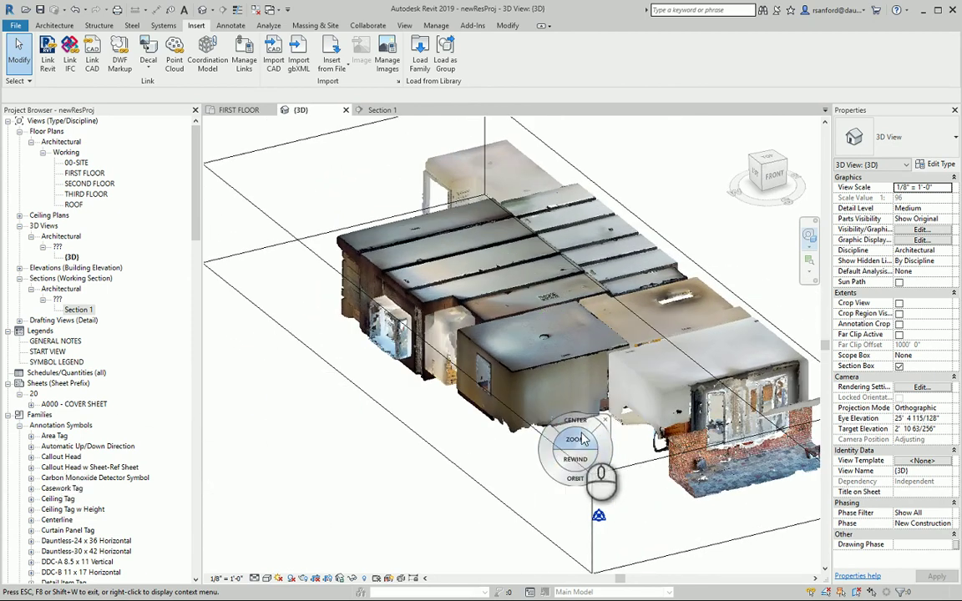
Adjust the section box again to refine the cropped part of the house
left_click(622, 480)
scroll(635, 493, "down", 1)
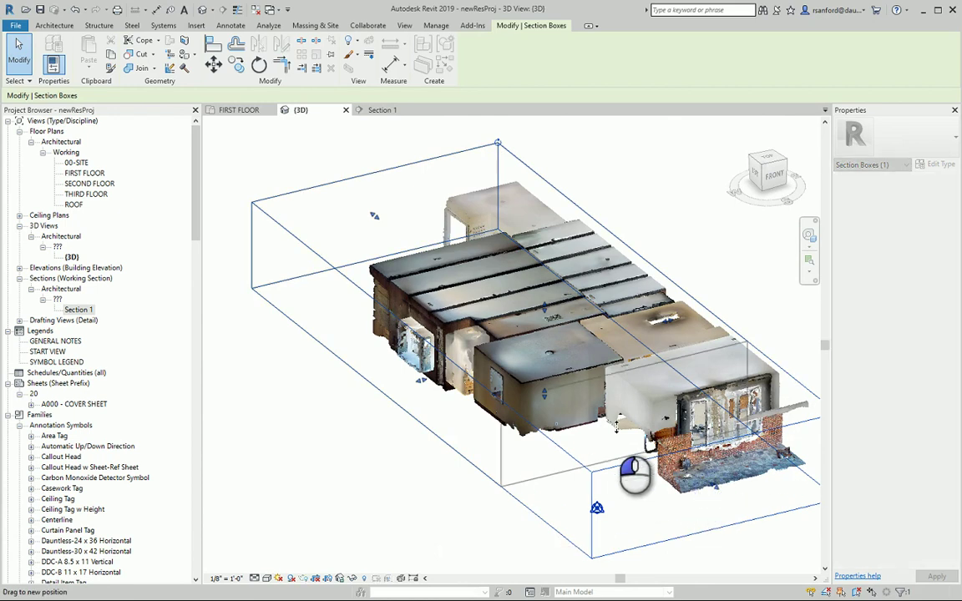
left_click(485, 515)
scroll(710, 376, "up", 2)
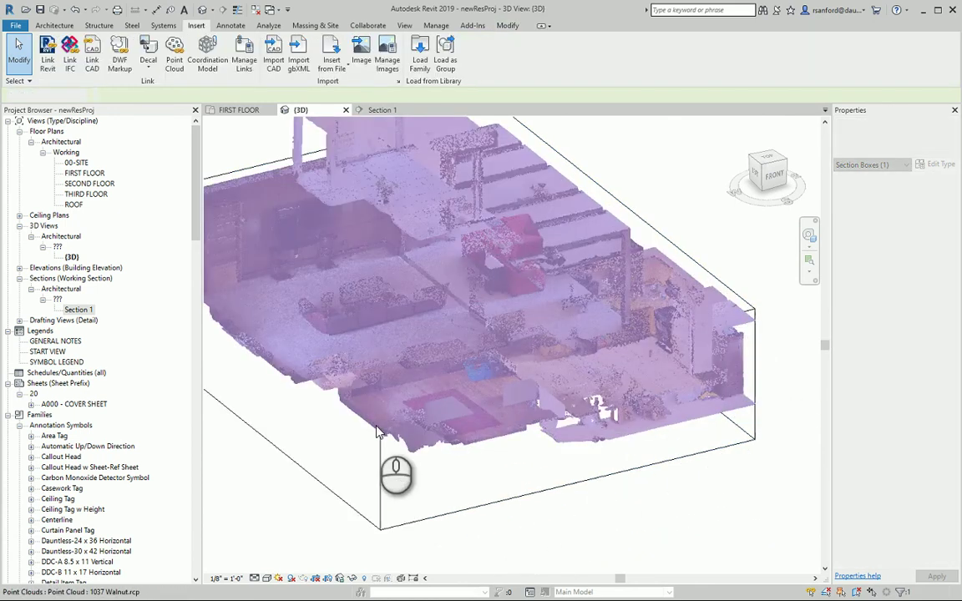
scroll(477, 532, "down", 3)
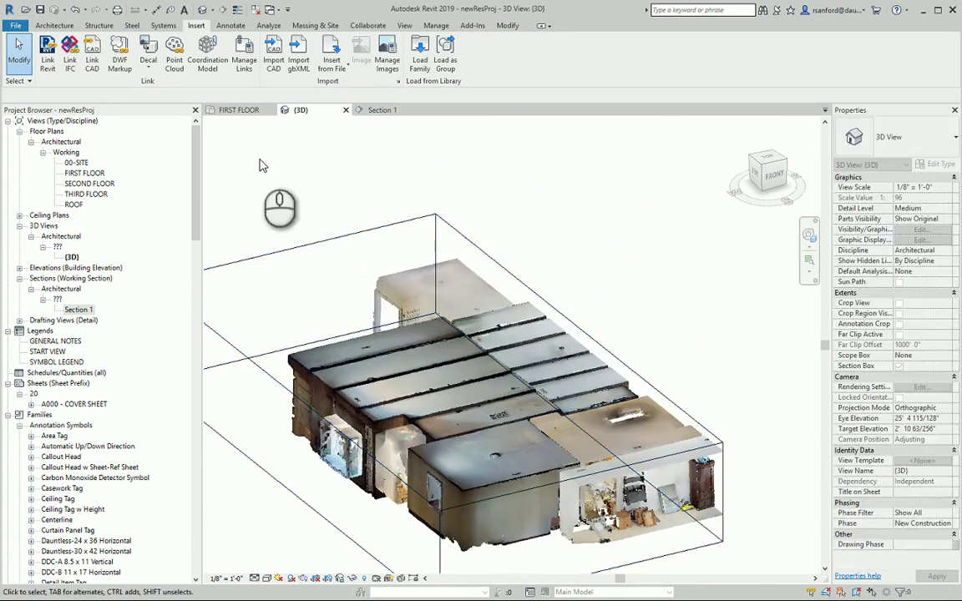
Return to the FIRST FLOOR plan and zoom in tight on the black section line
left_click(238, 109)
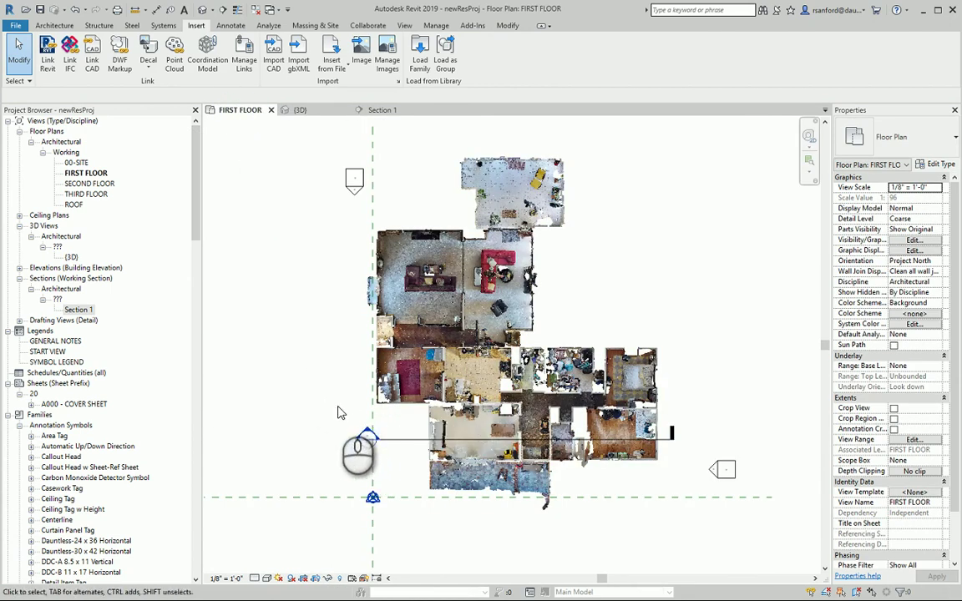
scroll(476, 468, "up", 3)
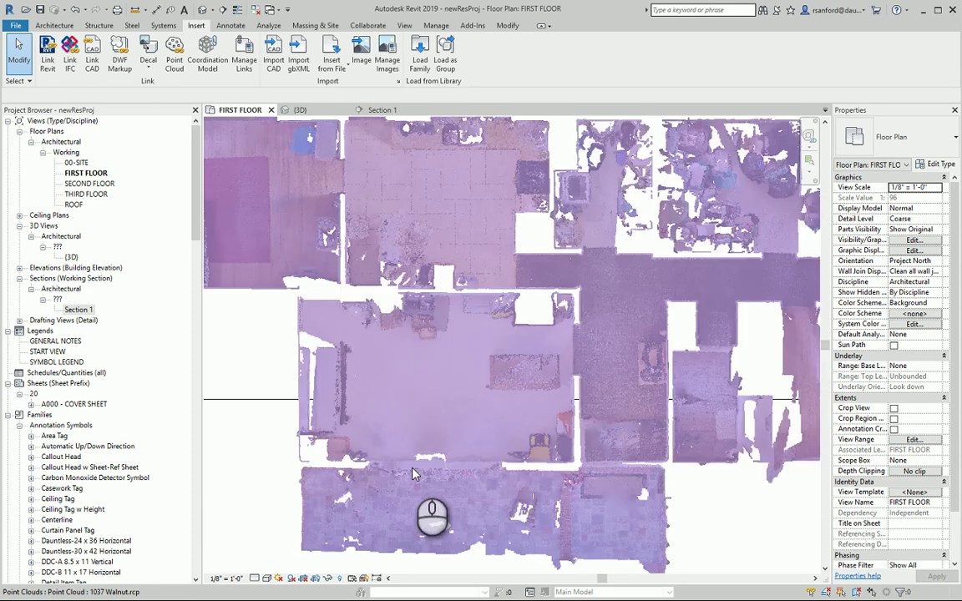
scroll(415, 473, "up", 5)
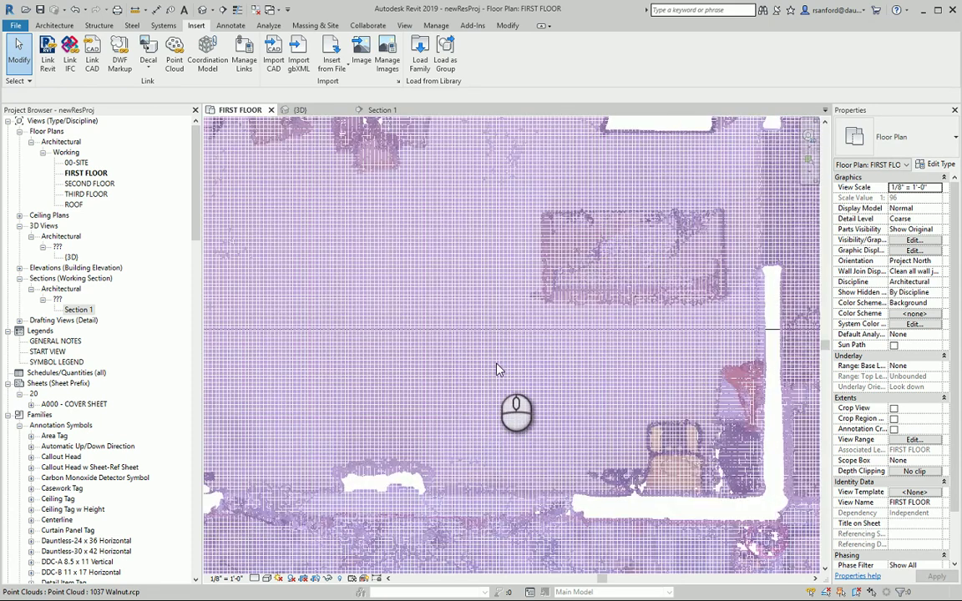
scroll(497, 369, "down", 5)
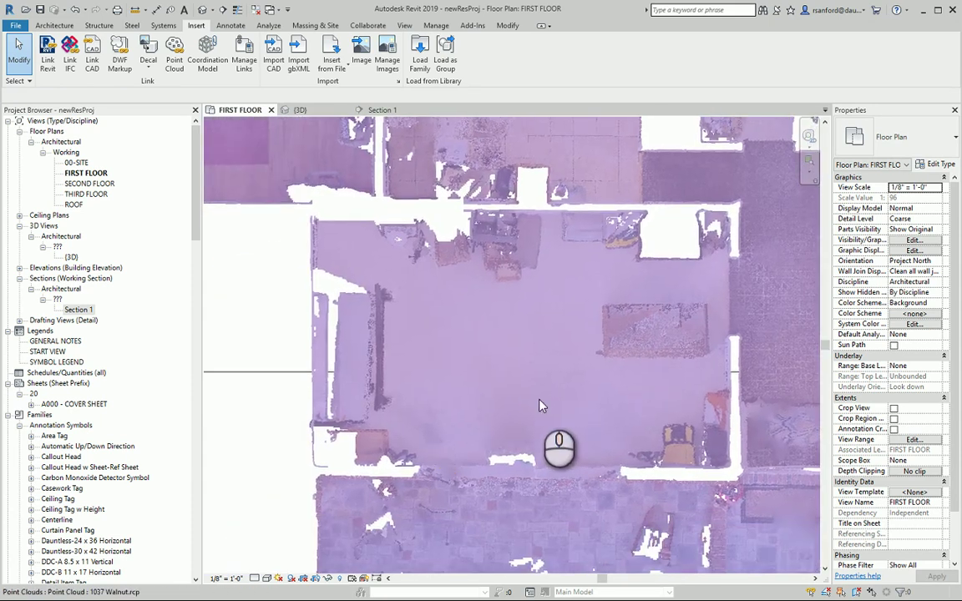
scroll(569, 356, "up", 5)
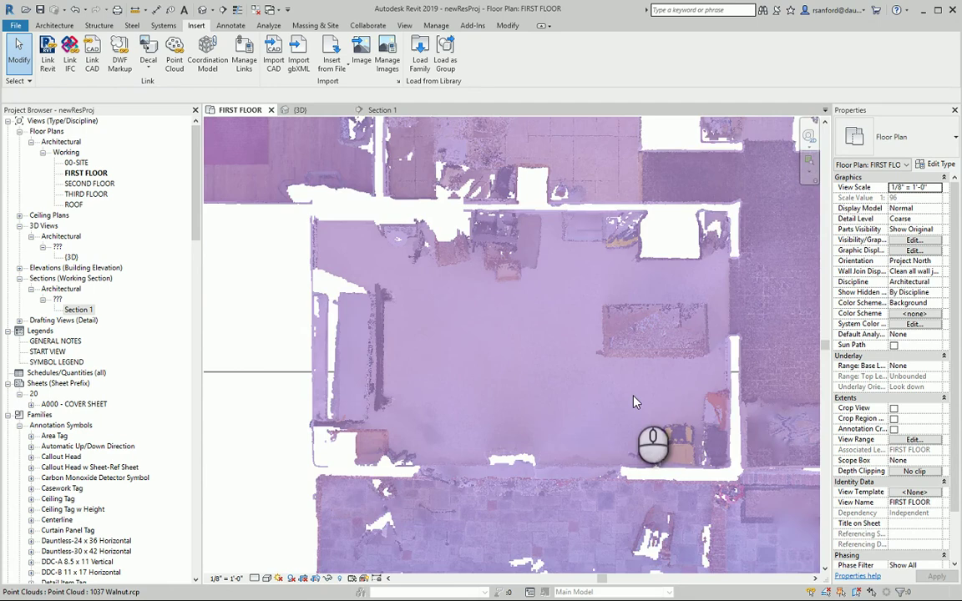
scroll(614, 384, "up", 4)
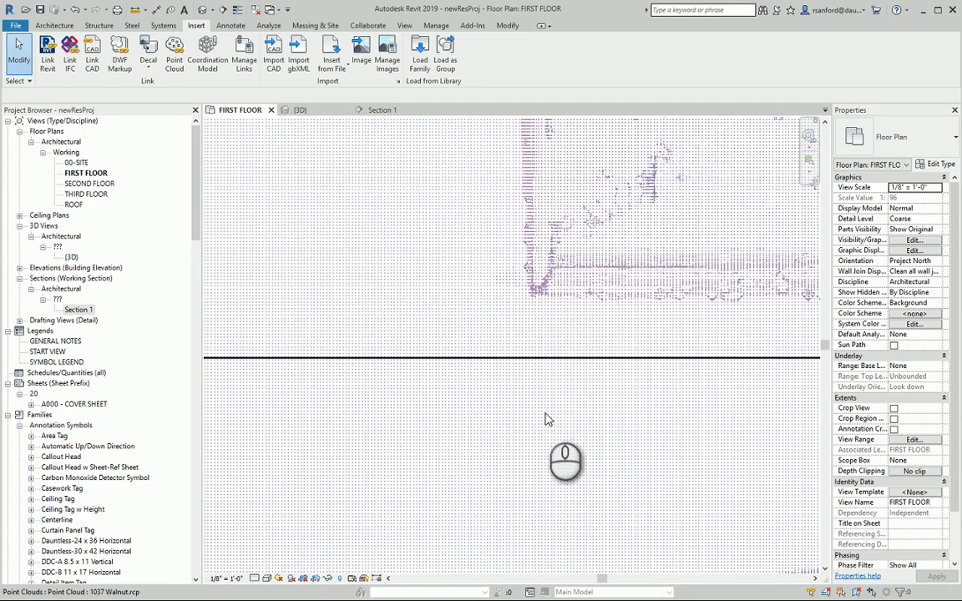
scroll(573, 338, "up", 2)
scroll(551, 420, "up", 4)
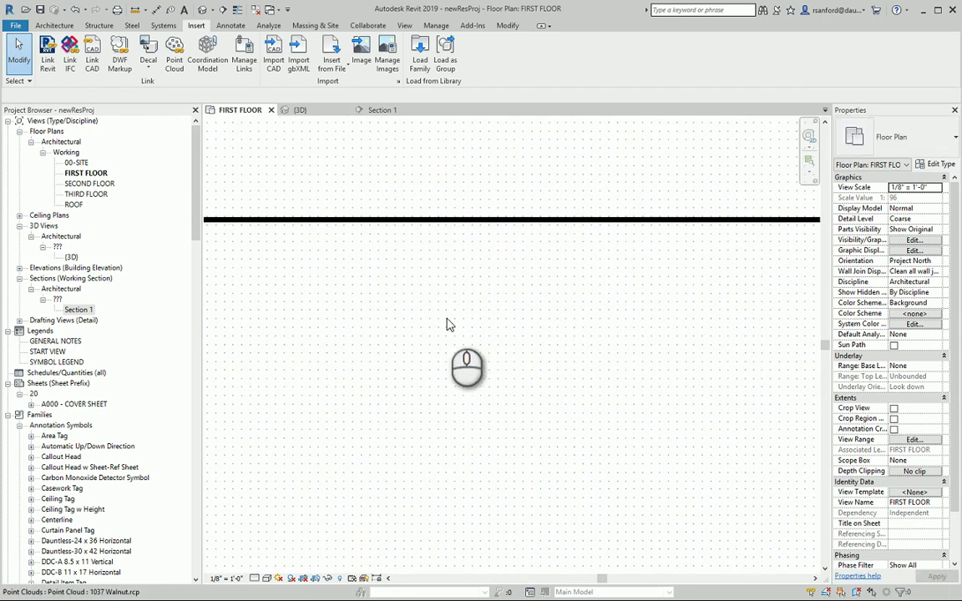
Measure the horizontal distance across the black section line with Measure Between Two References
left_click(134, 11)
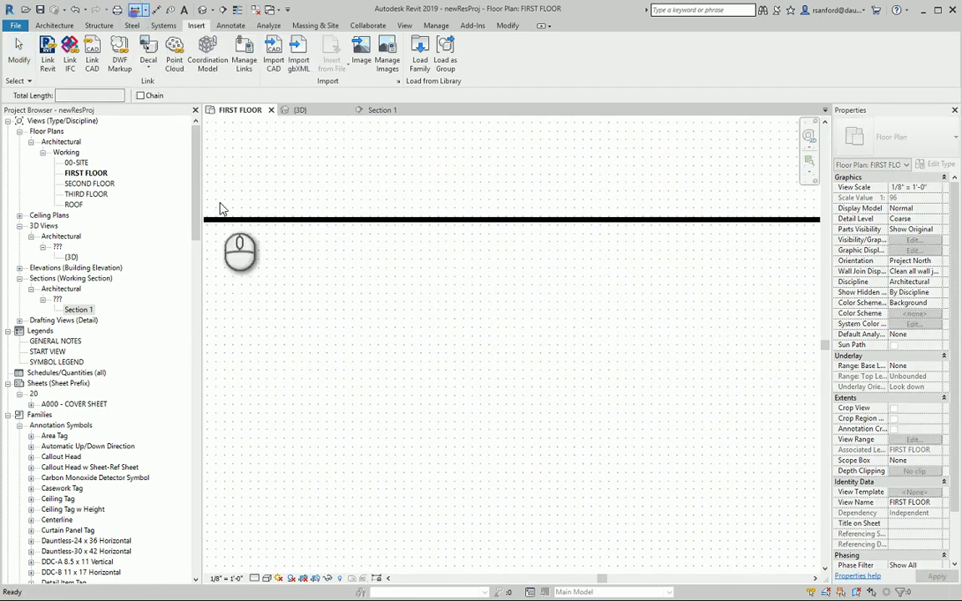
left_click(303, 286)
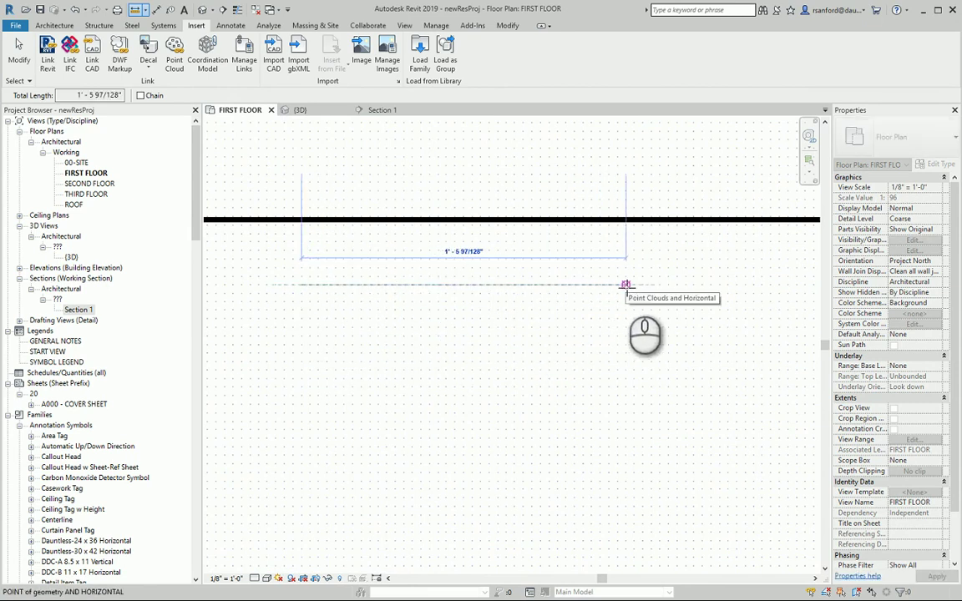
left_click(668, 286)
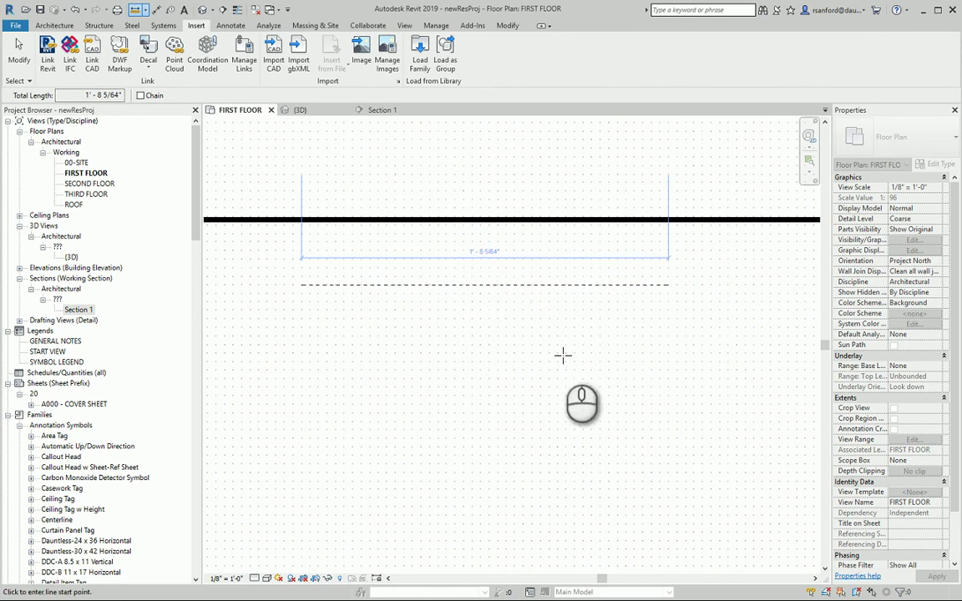
Zoom in and pick the start point of a second measurement
scroll(556, 315, "up", 2)
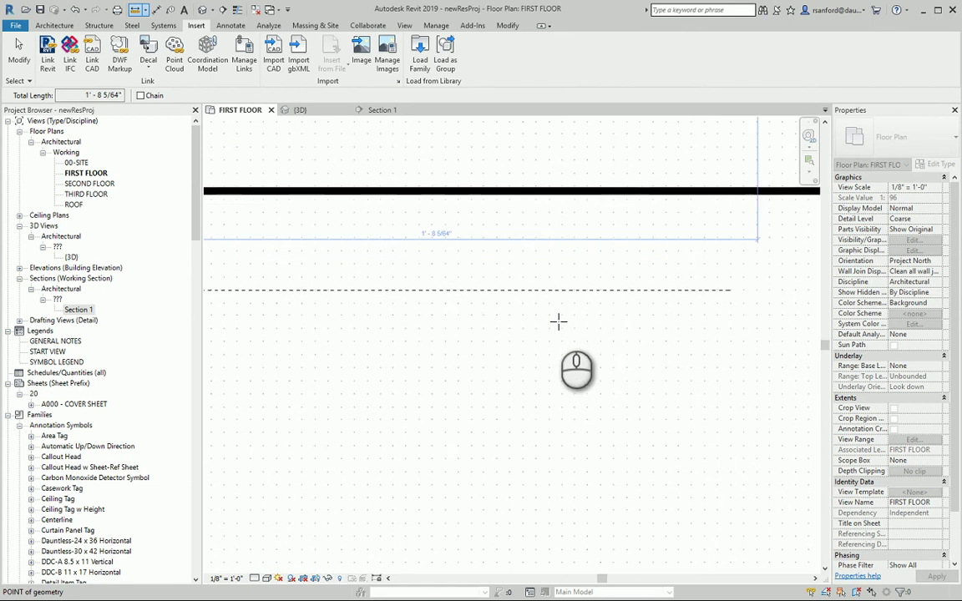
scroll(559, 321, "up", 1)
left_click(564, 317)
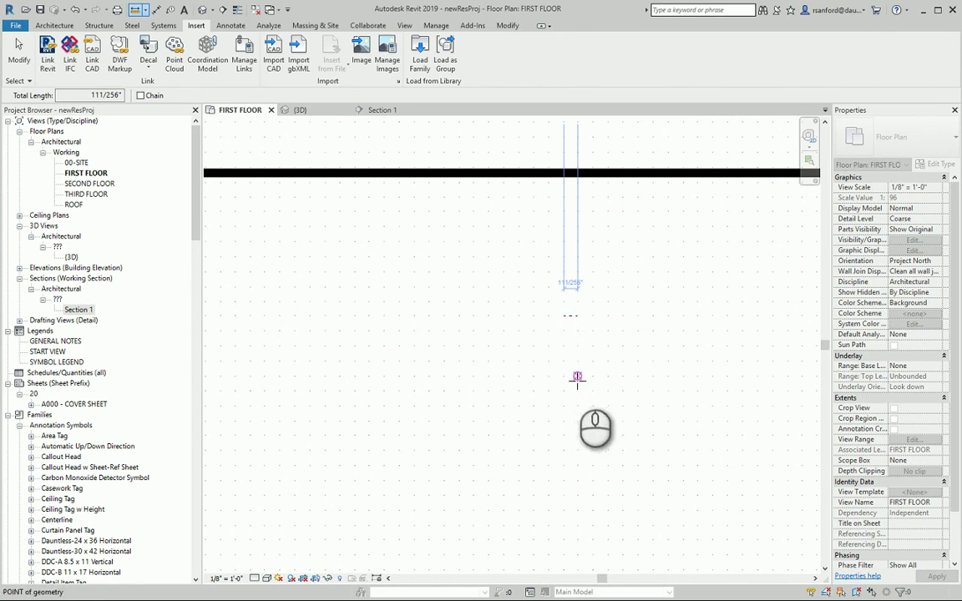
scroll(577, 380, "down", 5)
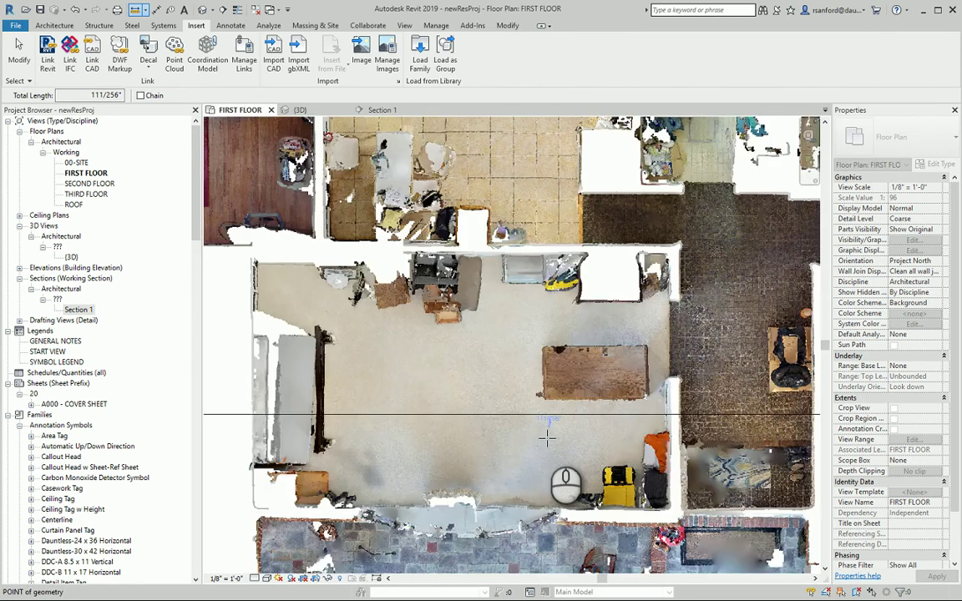
scroll(542, 372, "up", 3)
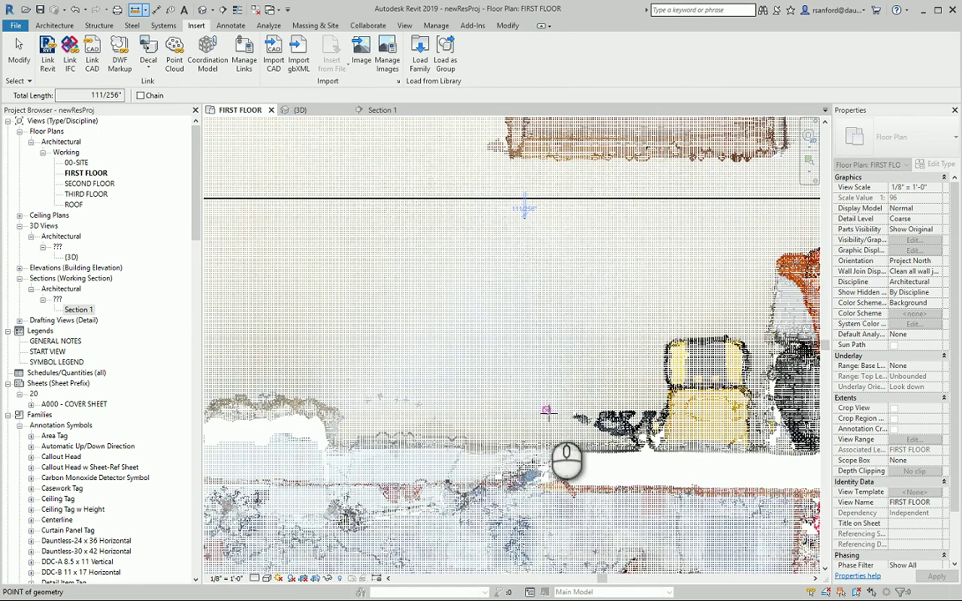
Measure vertically across the first room (12' - 4 153/256") and zoom out to the whole house plan
scroll(558, 431, "down", 3)
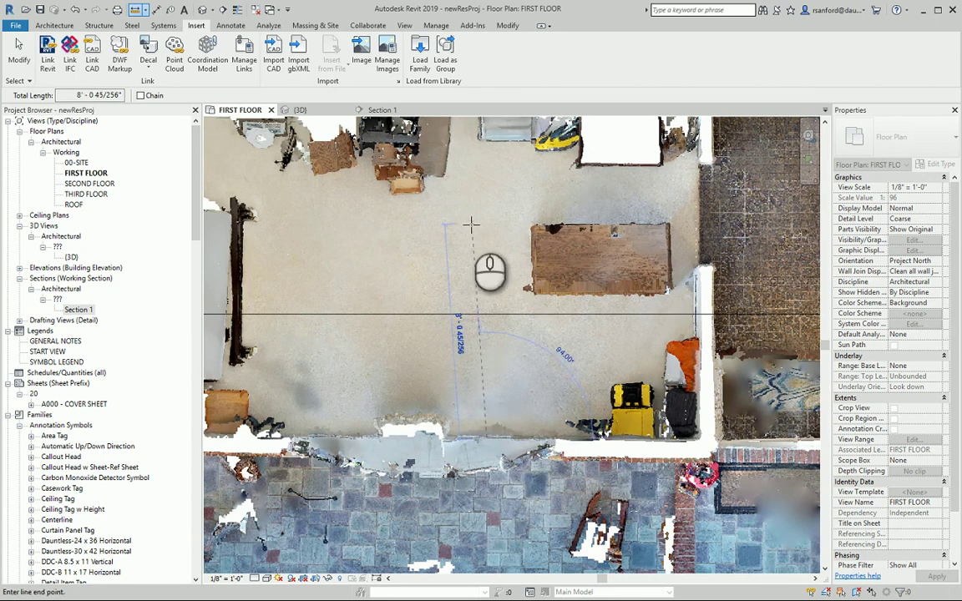
middle_click_drag(491, 239, 484, 410)
scroll(478, 342, "up", 4)
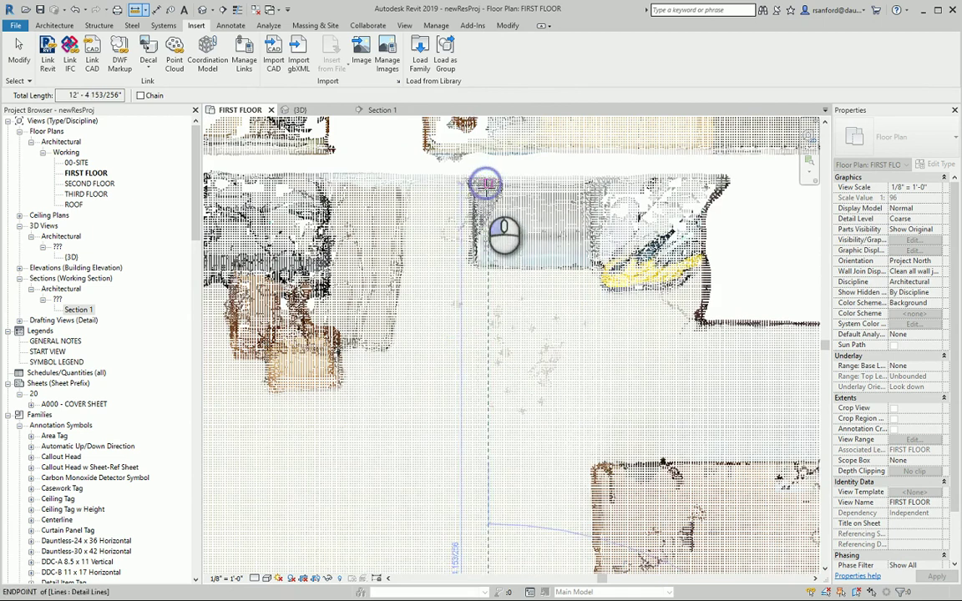
scroll(484, 192, "down", 3)
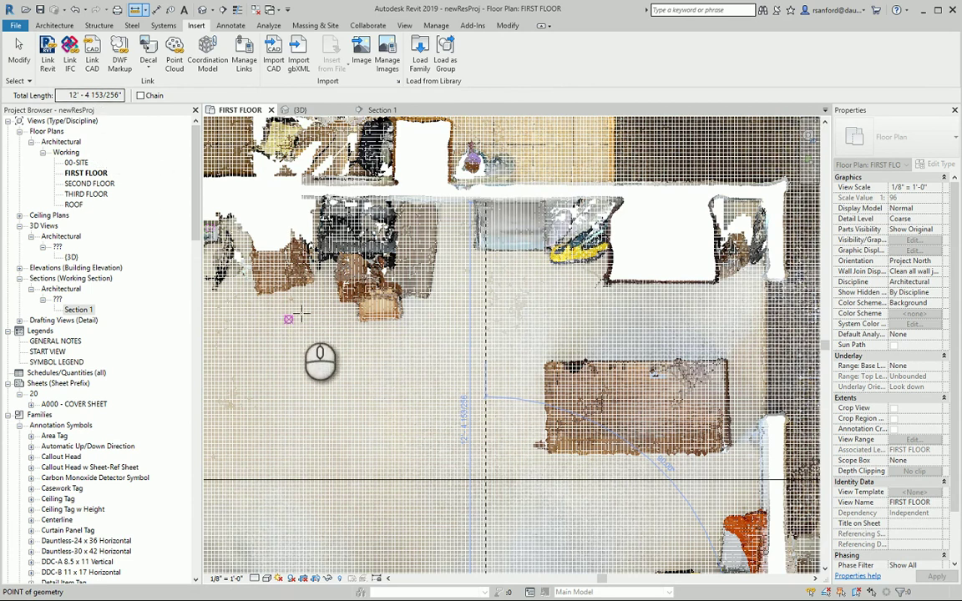
scroll(284, 526, "down", 3)
scroll(284, 526, "down", 2)
middle_click_drag(281, 475, 324, 410)
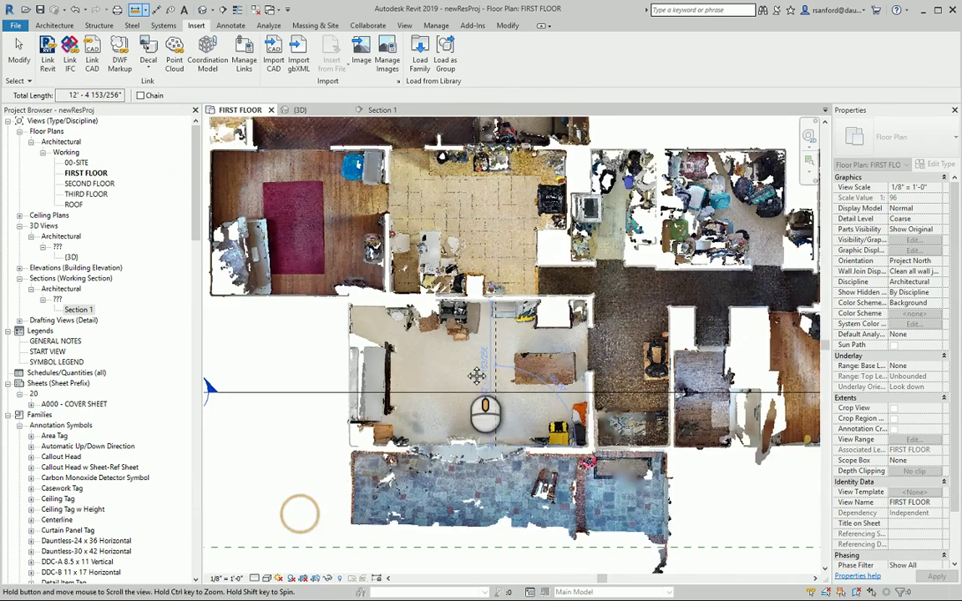
Exit Measure, switch to the Section 1 view and zoom in on the room
key("Escape")
key("Escape")
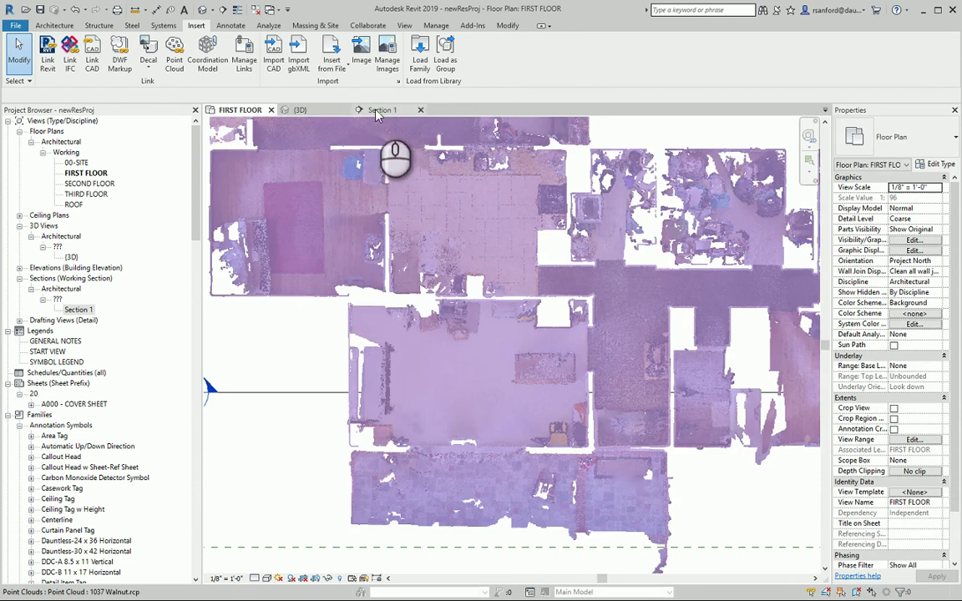
left_click(378, 110)
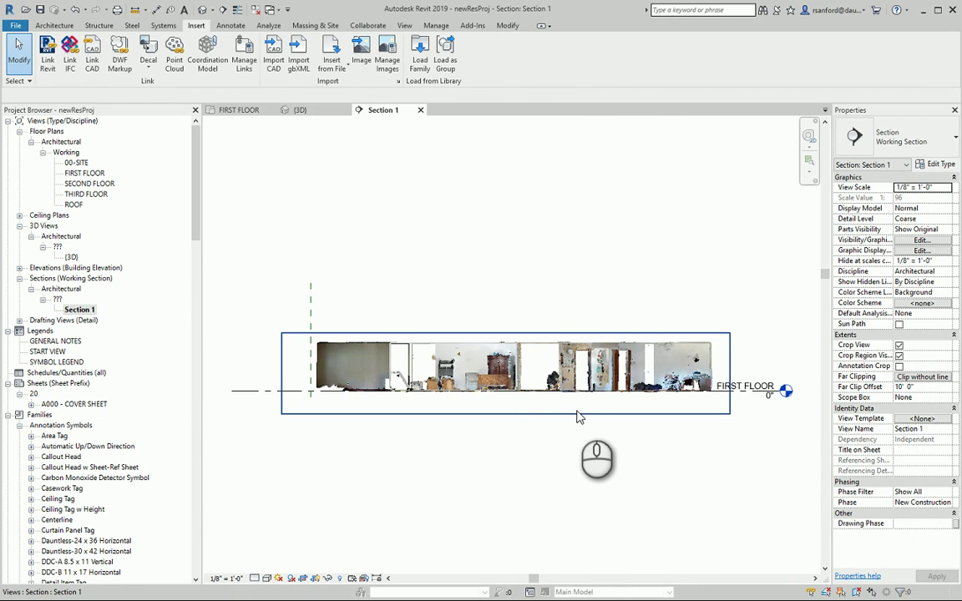
scroll(485, 401, "up", 5)
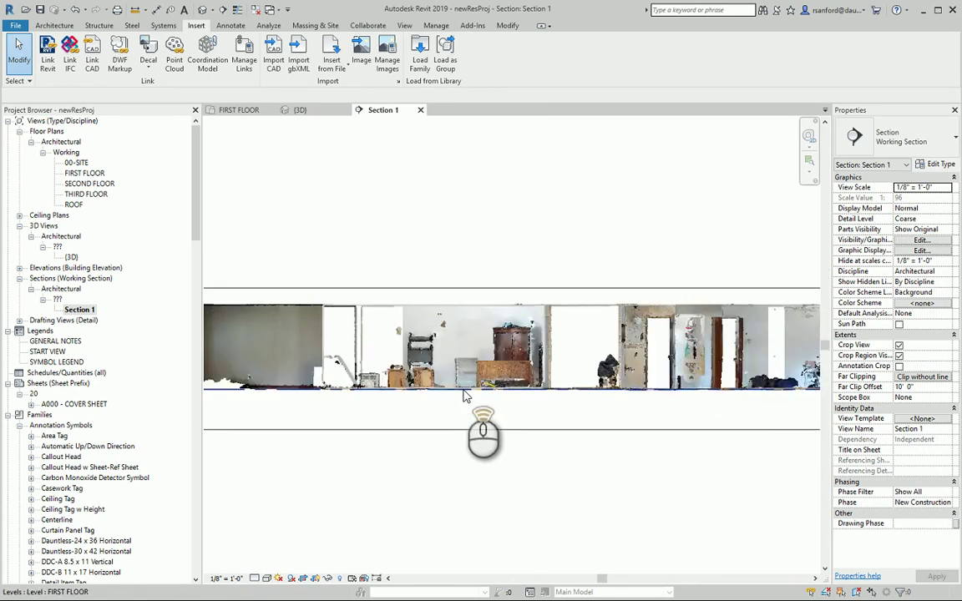
scroll(442, 434, "down", 3)
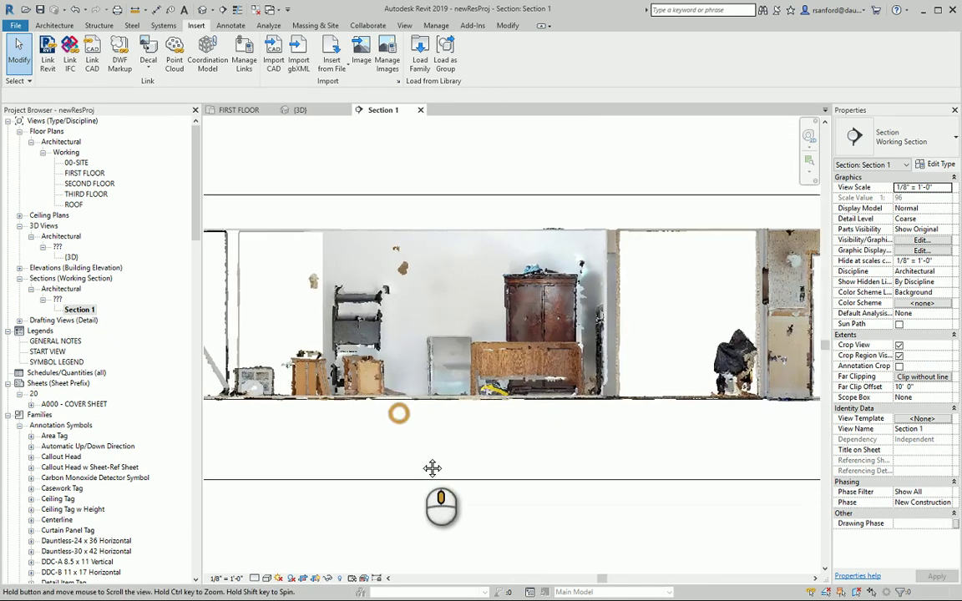
scroll(308, 459, "up", 1)
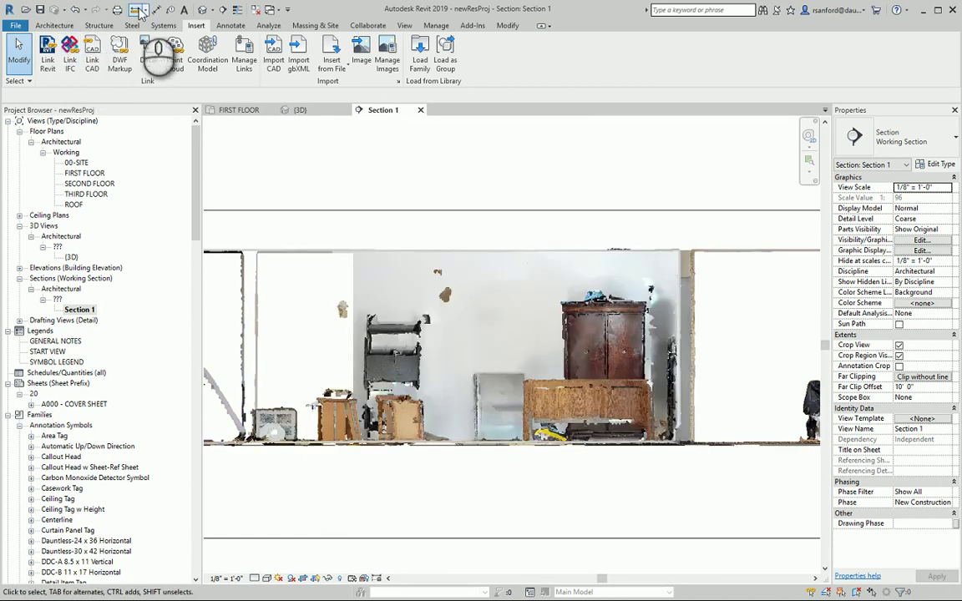
Measure the room's floor-to-ceiling height (7' 8 11/16") and zoom out to the whole section
left_click(133, 9)
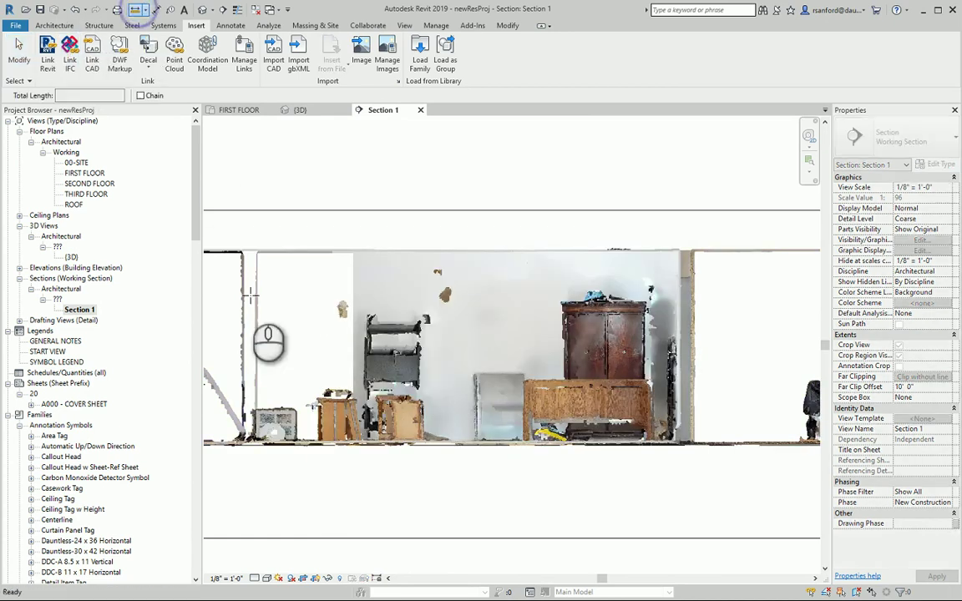
left_click(322, 449)
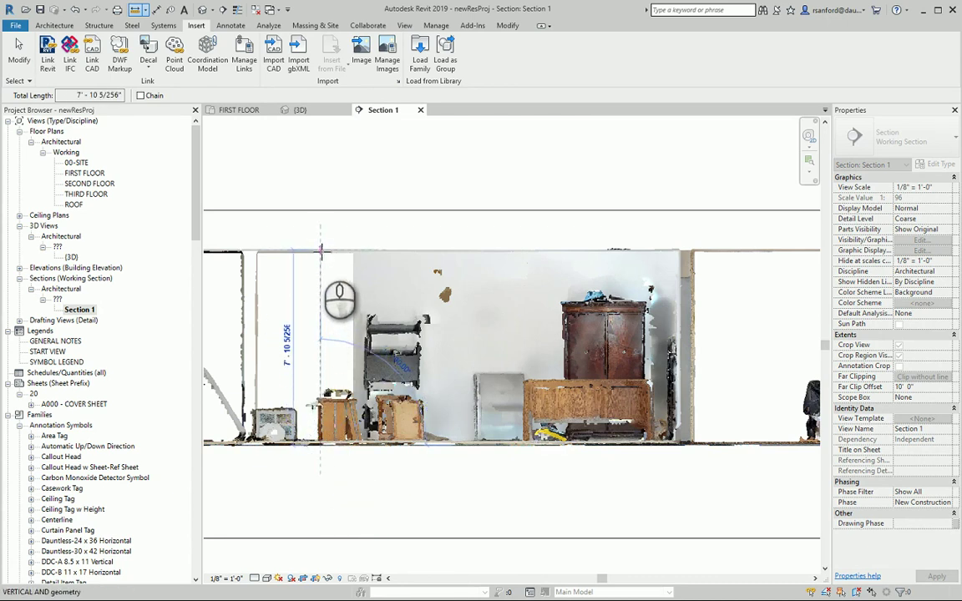
left_click(320, 251)
scroll(321, 254, "up", 4)
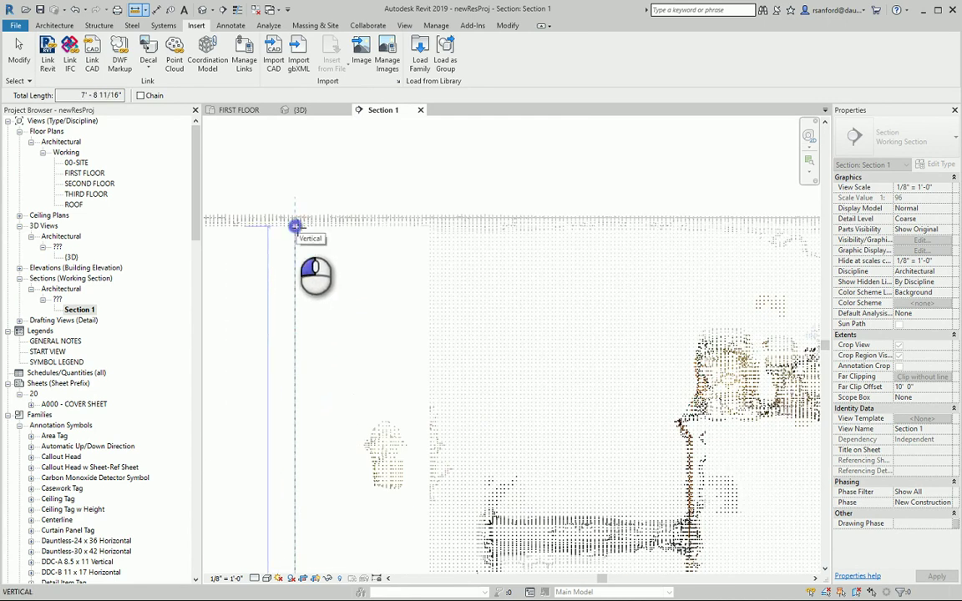
left_click(294, 225)
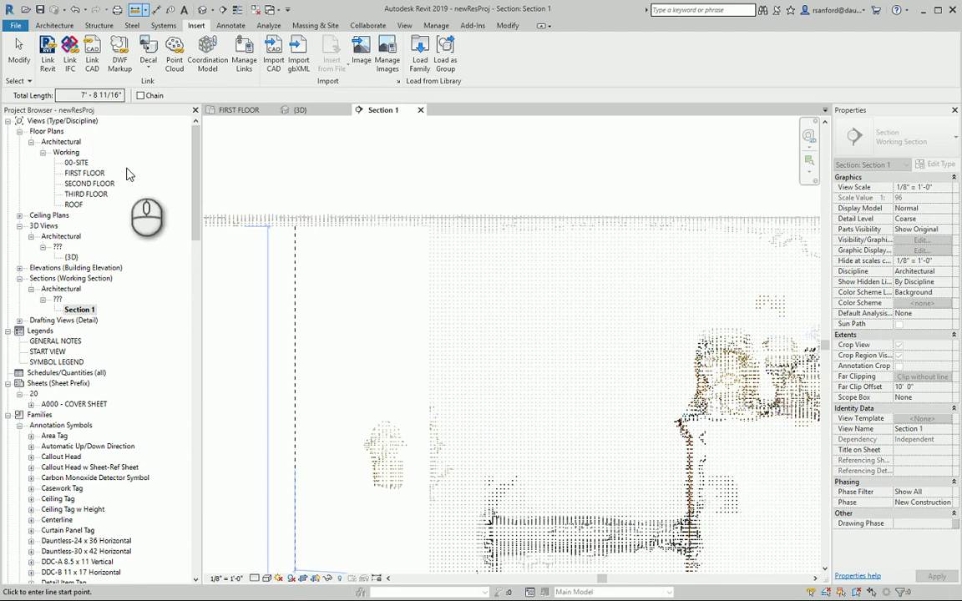
scroll(466, 451, "down", 3)
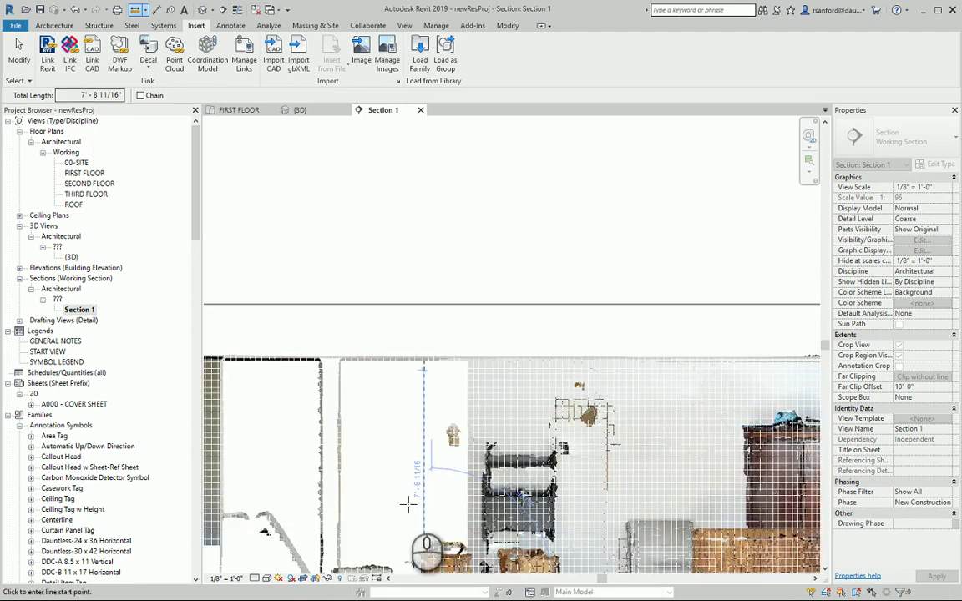
scroll(408, 502, "down", 4)
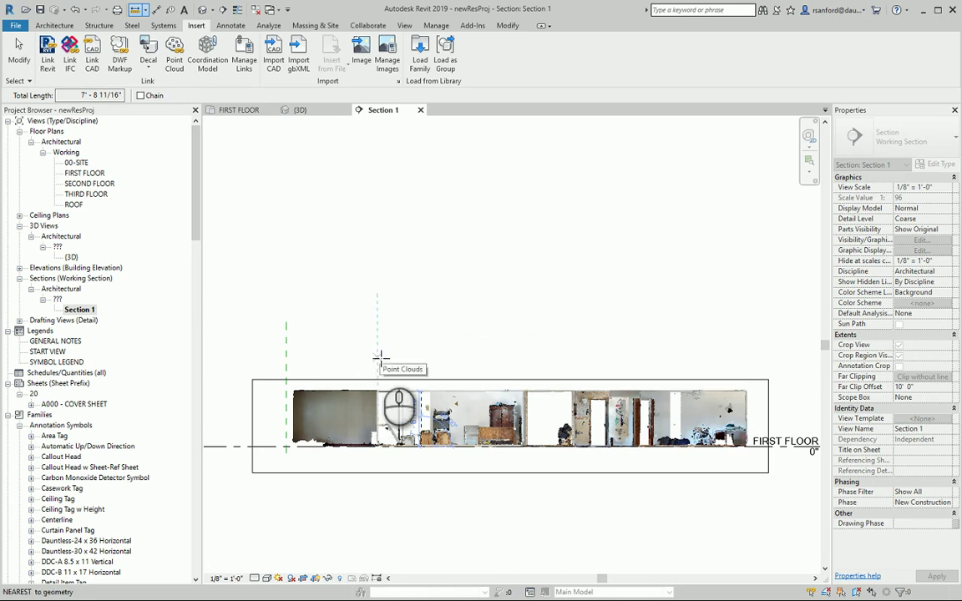
Open FIRST FLOOR from the Project Browser and start the Architecture Wall tool with Generic - 8" walls
double_click(81, 174)
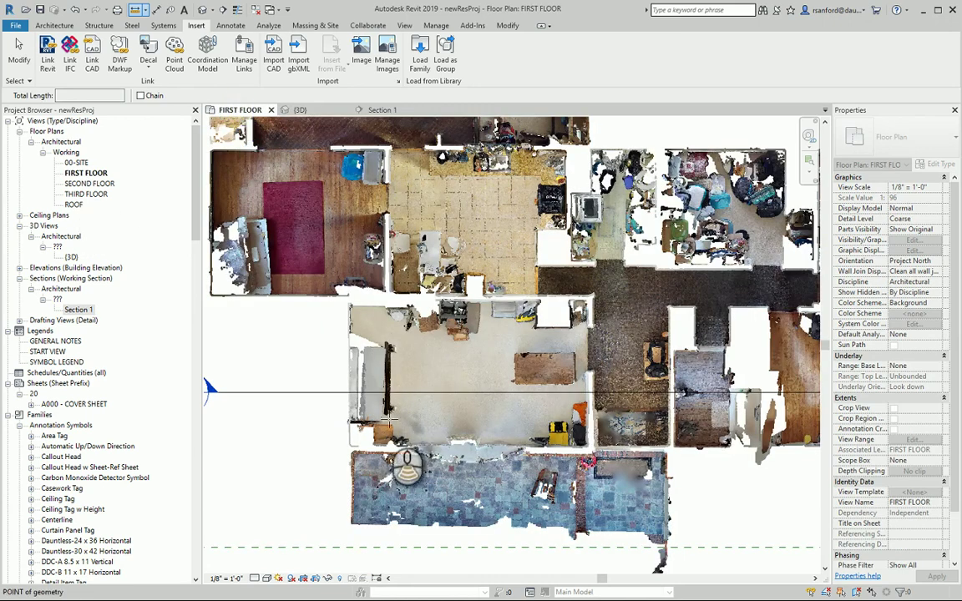
scroll(388, 415, "down", 4)
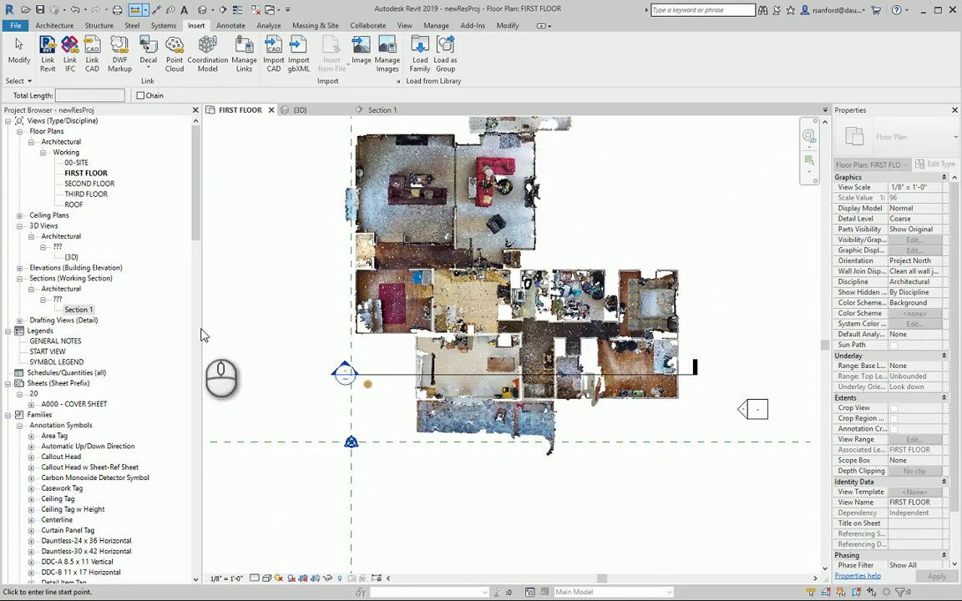
scroll(394, 396, "up", 2)
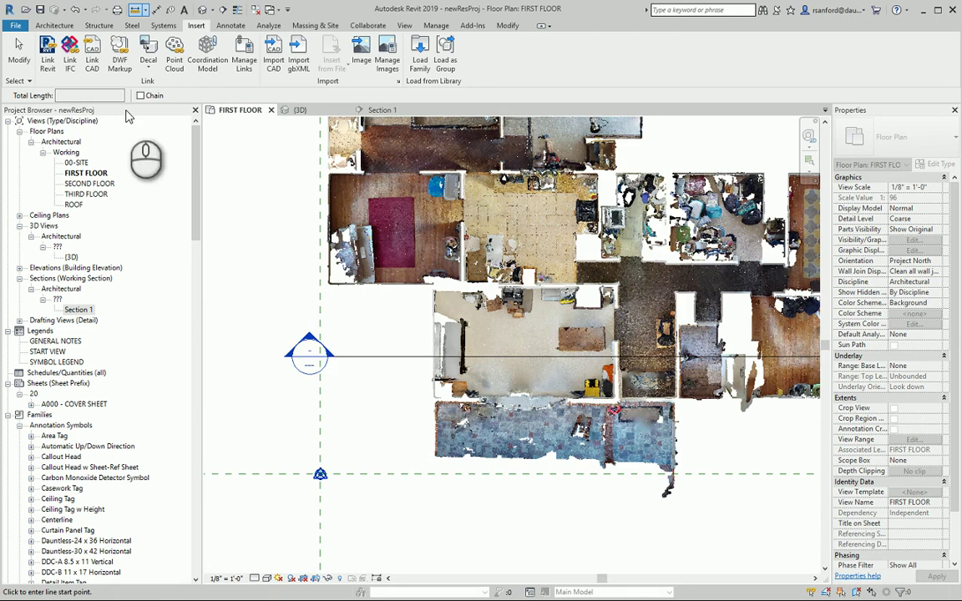
left_click(52, 26)
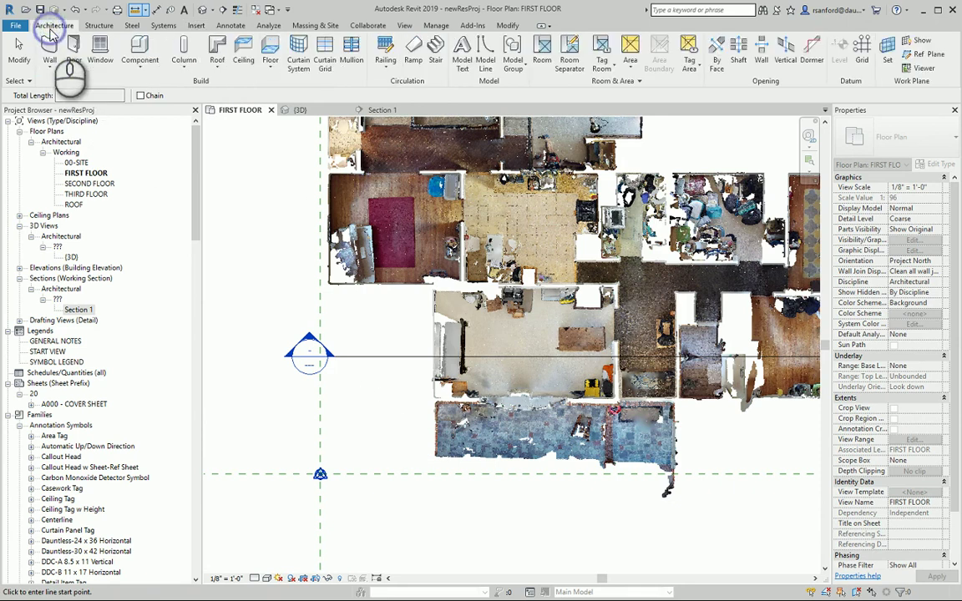
left_click(50, 50)
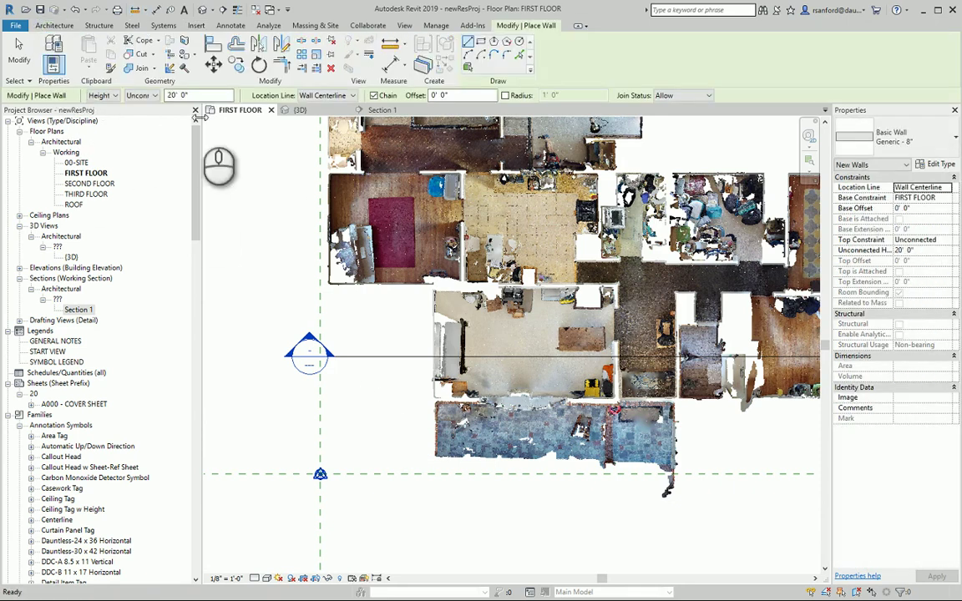
scroll(496, 415, "up", 5)
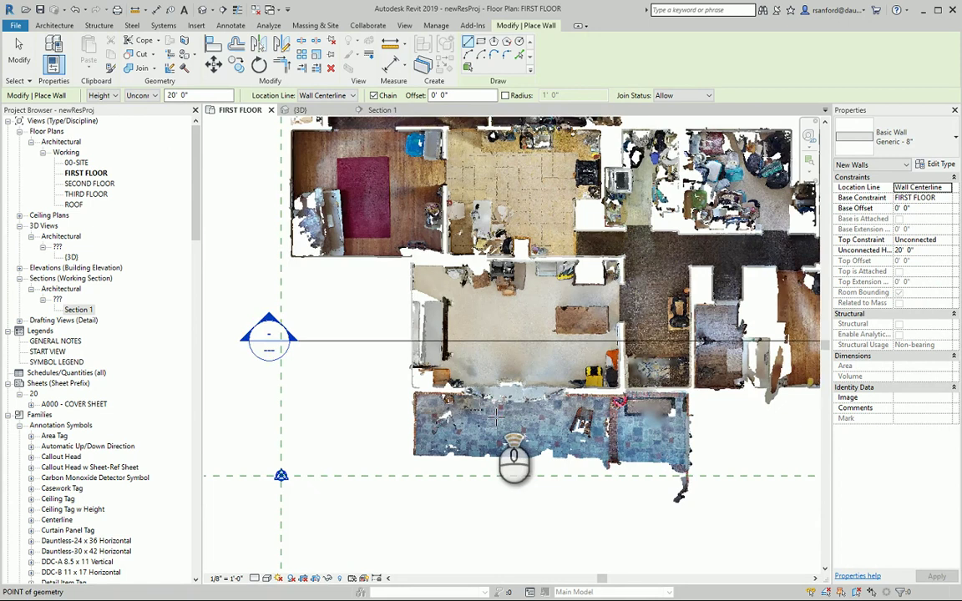
Set the wall Location Line to Finish Face: Interior and zoom to the corner by the yellow chair
left_click(325, 96)
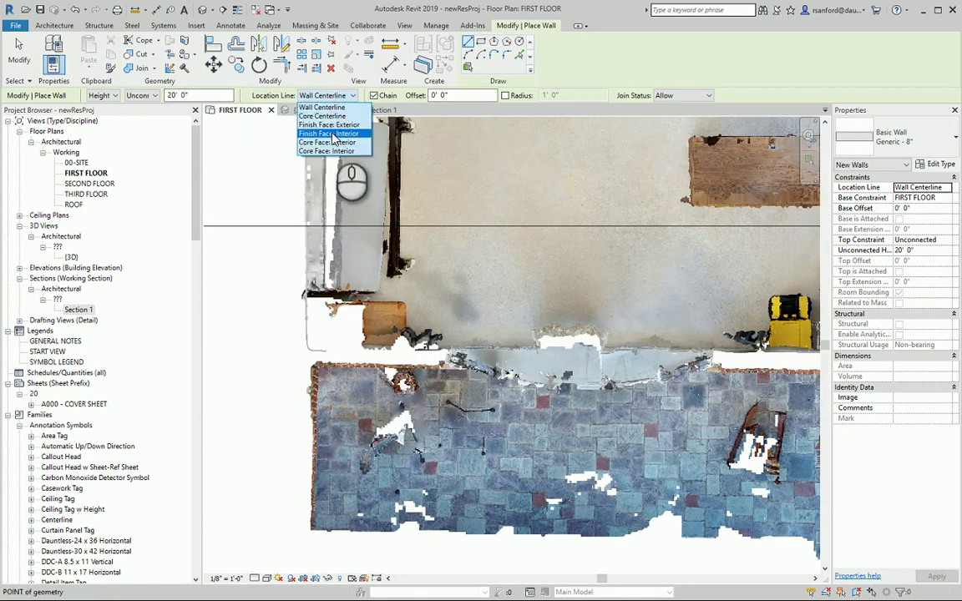
left_click(327, 134)
scroll(628, 318, "up", 5)
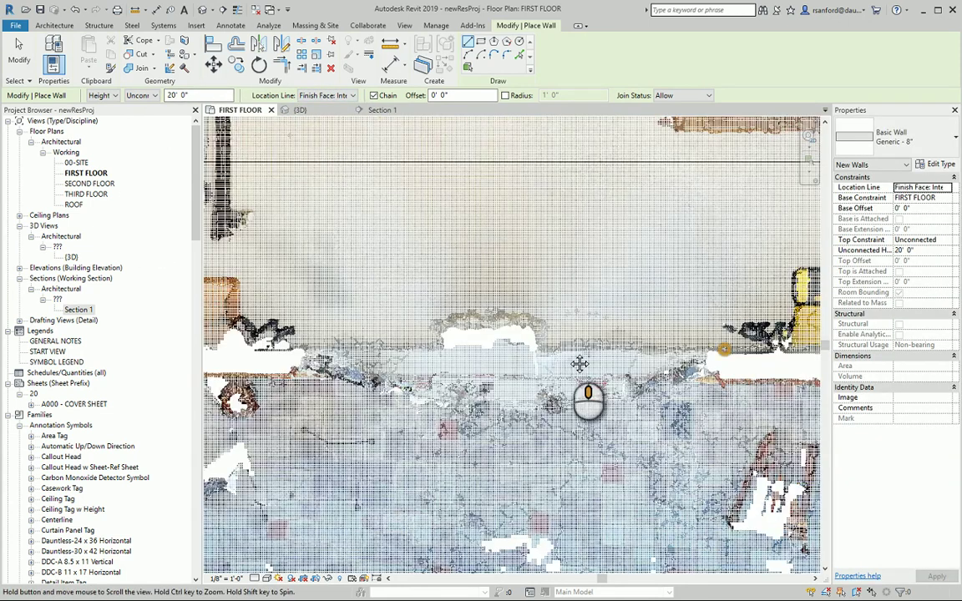
middle_click_drag(568, 334, 524, 350)
scroll(585, 405, "up", 3)
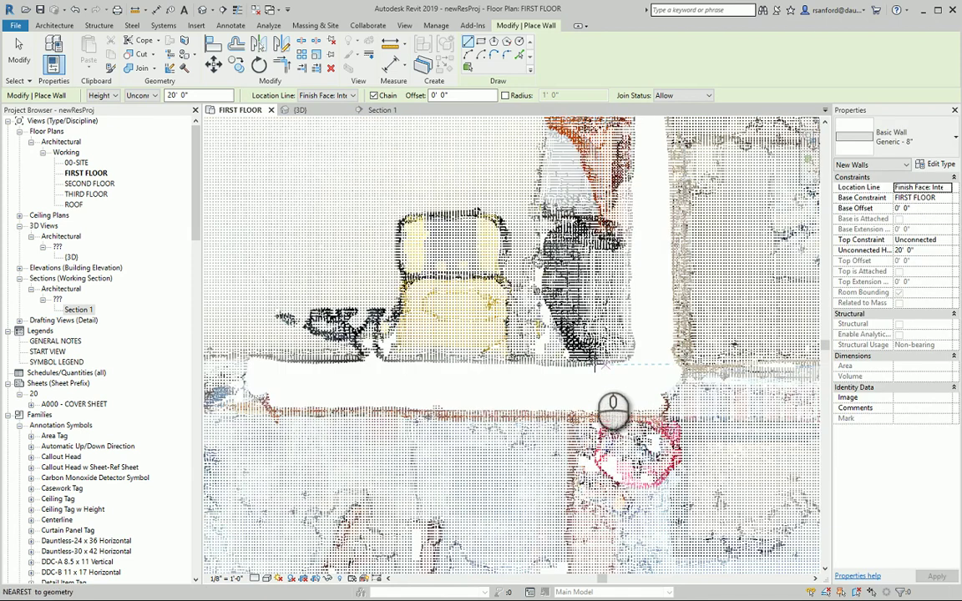
scroll(561, 373, "up", 5)
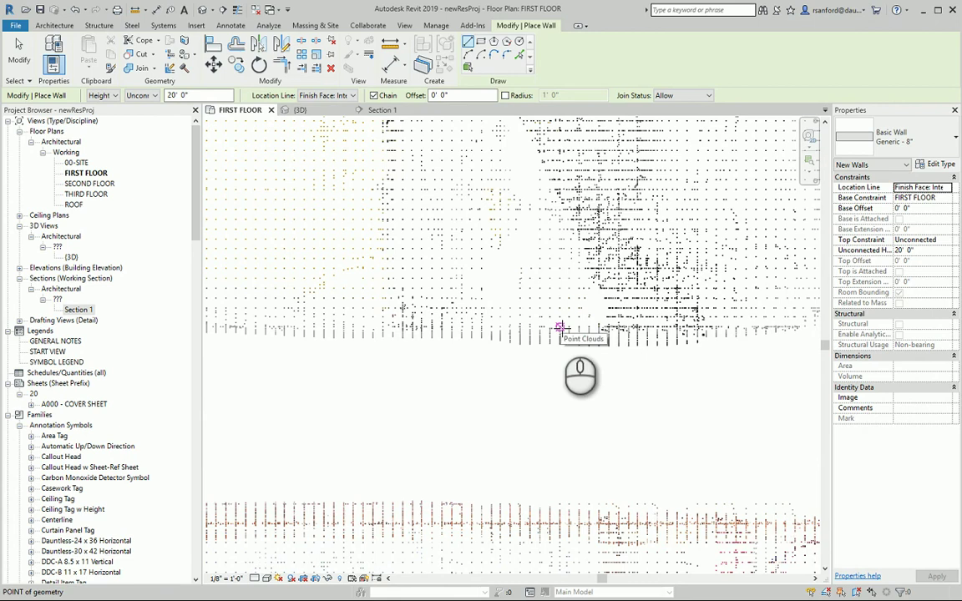
Draw the first wall along the point-cloud edge from the chair corner to the room's corner
left_click(559, 325)
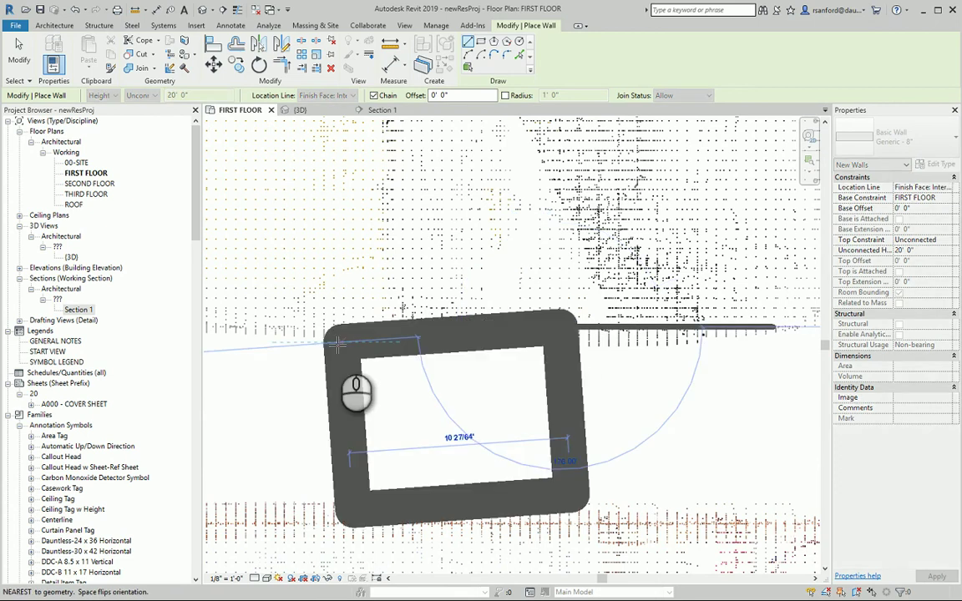
scroll(367, 351, "up", 5)
scroll(384, 393, "down", 4)
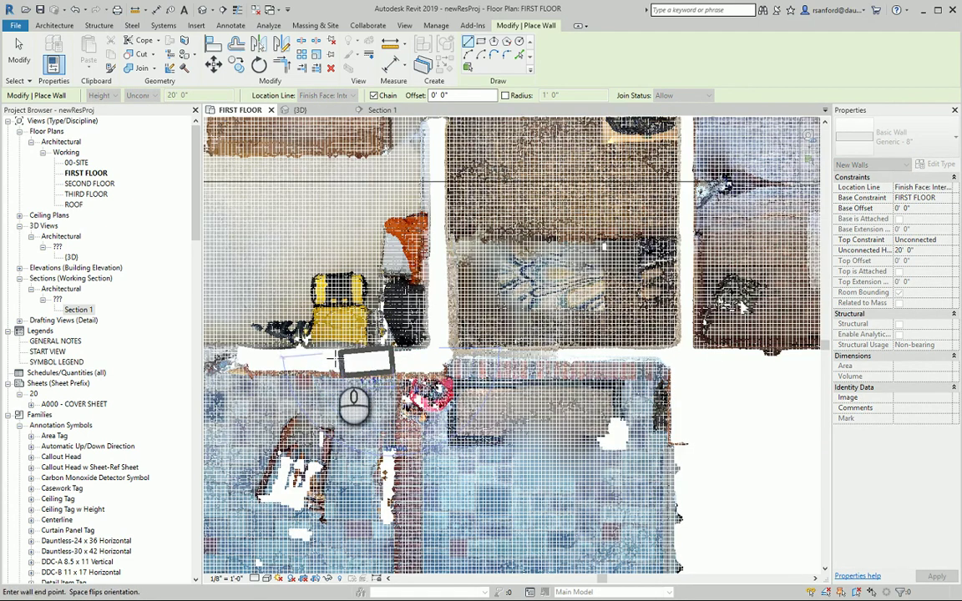
scroll(536, 343, "up", 2)
middle_click_drag(536, 342, 708, 332)
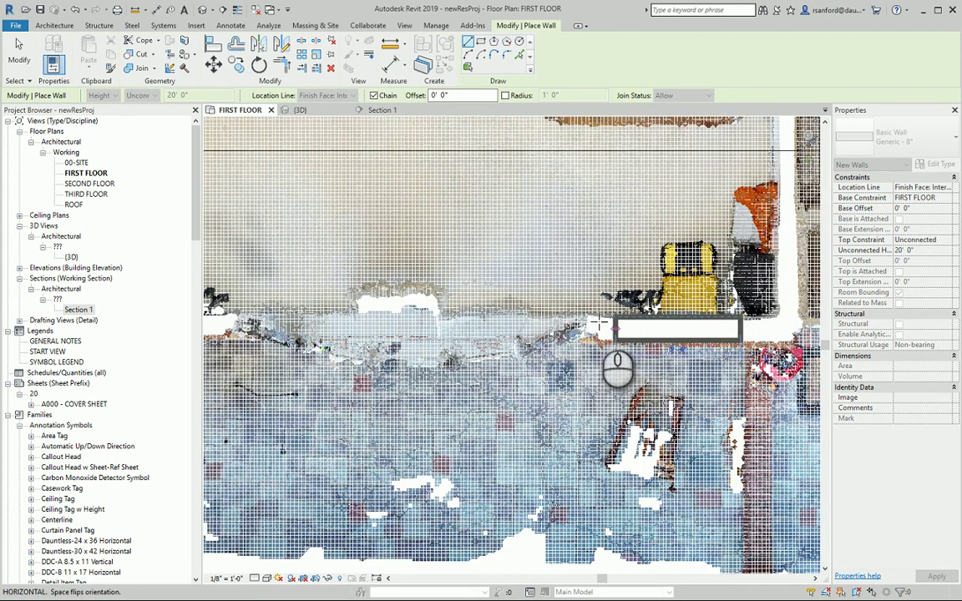
scroll(594, 326, "down", 2)
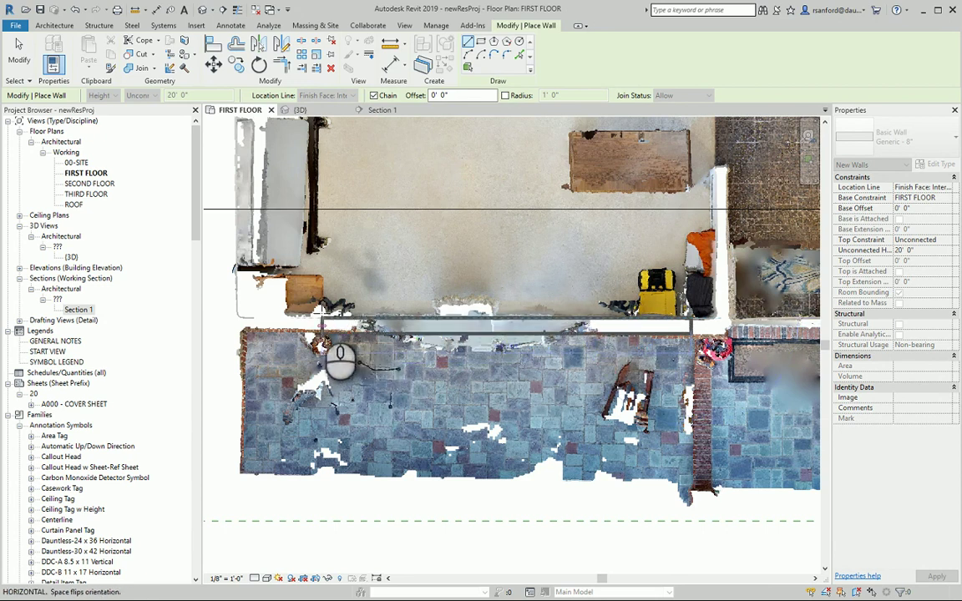
middle_click_drag(326, 319, 486, 306)
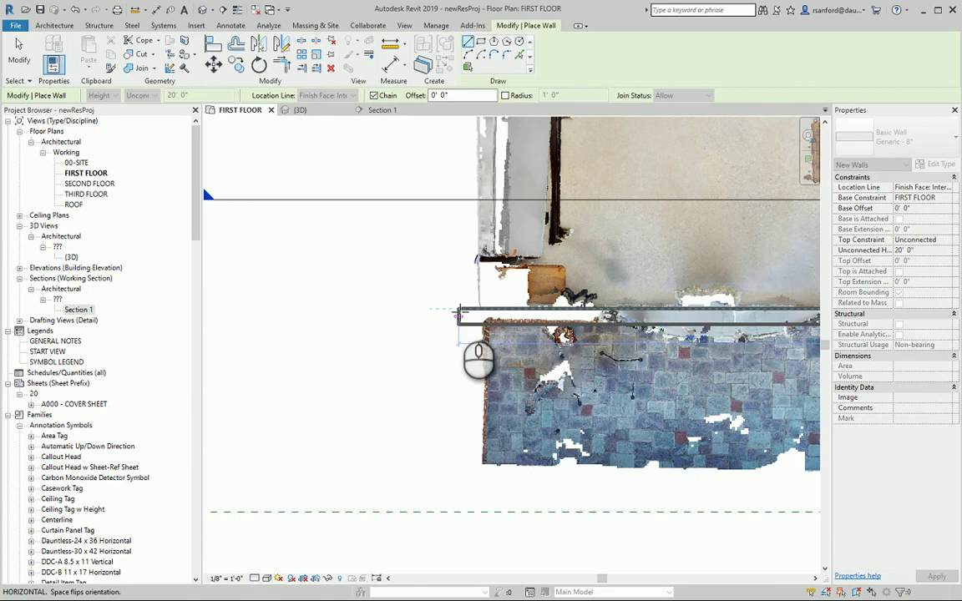
left_click(458, 313)
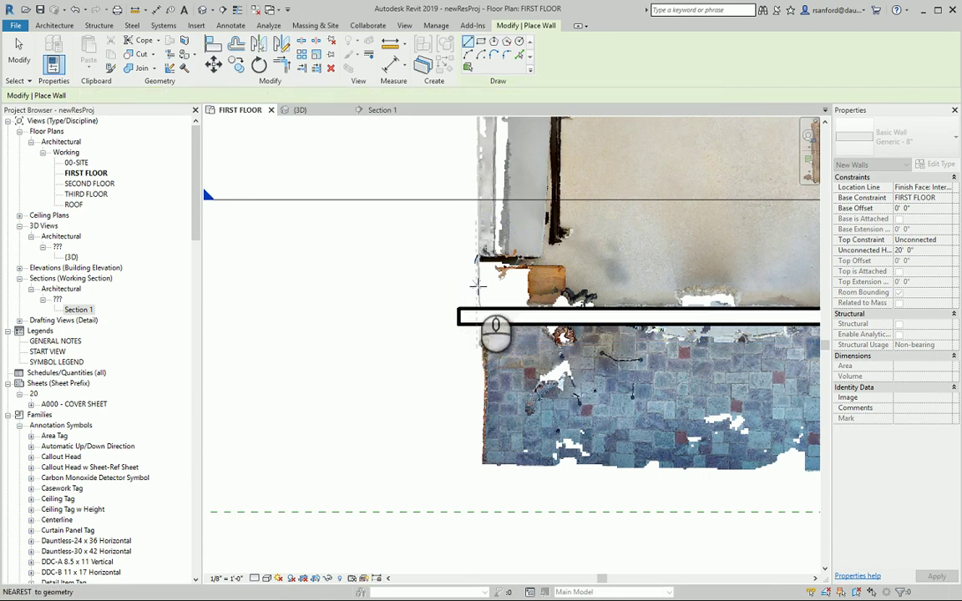
Chain a wall up the room's left point-cloud edge and end the chain
scroll(477, 287, "up", 6)
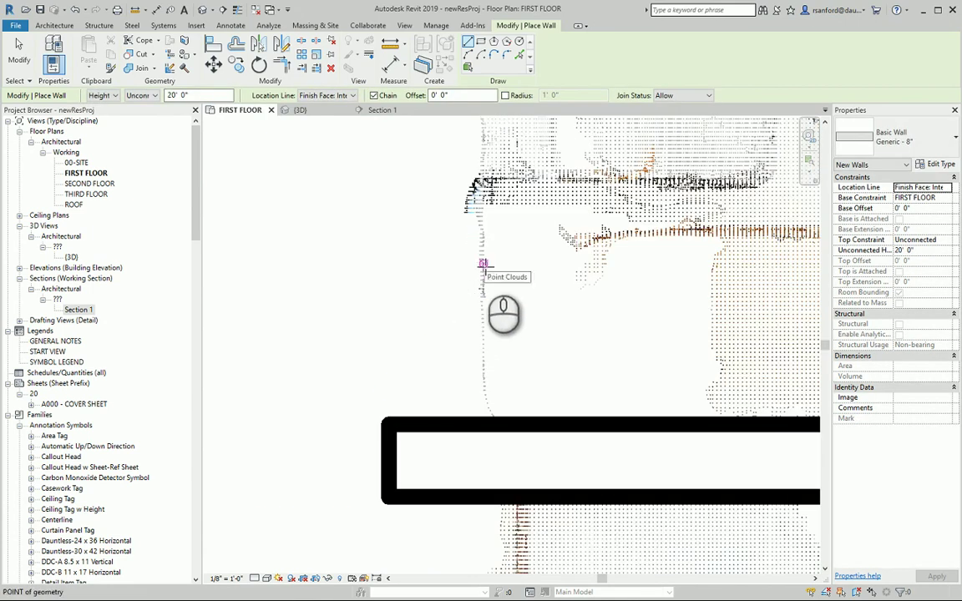
scroll(476, 279, "down", 5)
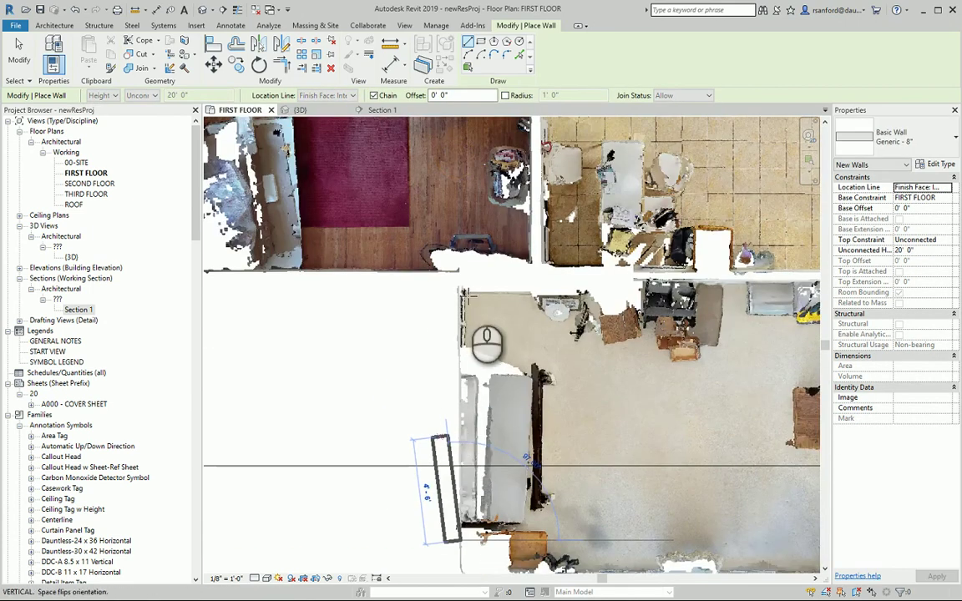
scroll(465, 293, "up", 4)
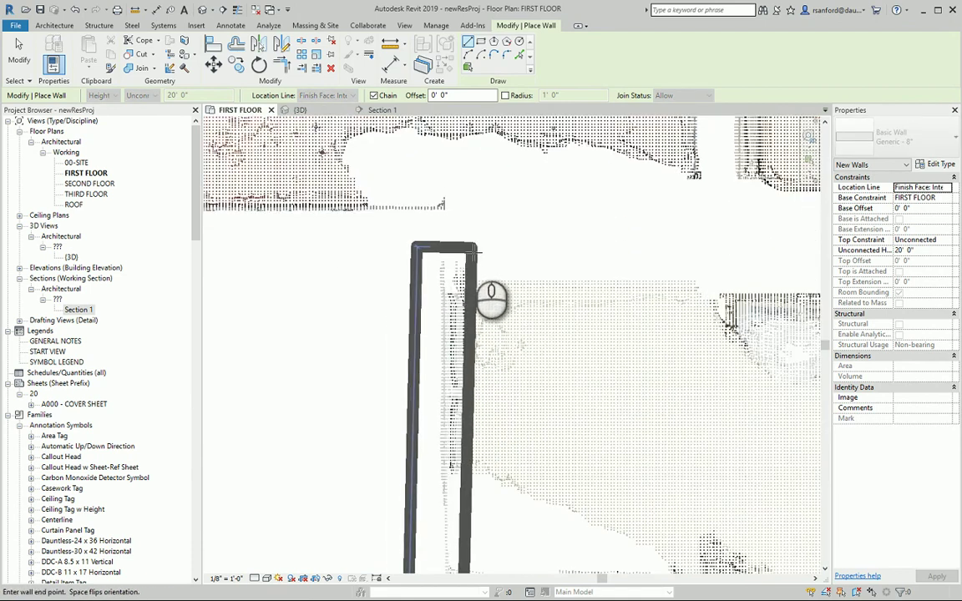
scroll(422, 308, "down", 2)
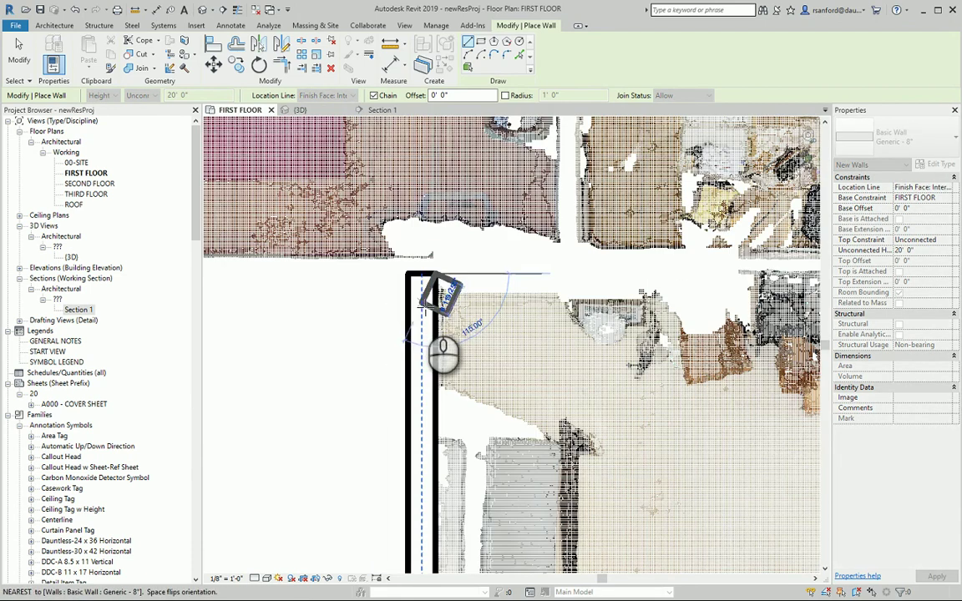
scroll(467, 301, "up", 2)
key("Escape")
Place a wall along the room's top point-cloud edge, then exit the Wall tool
scroll(499, 297, "up", 2)
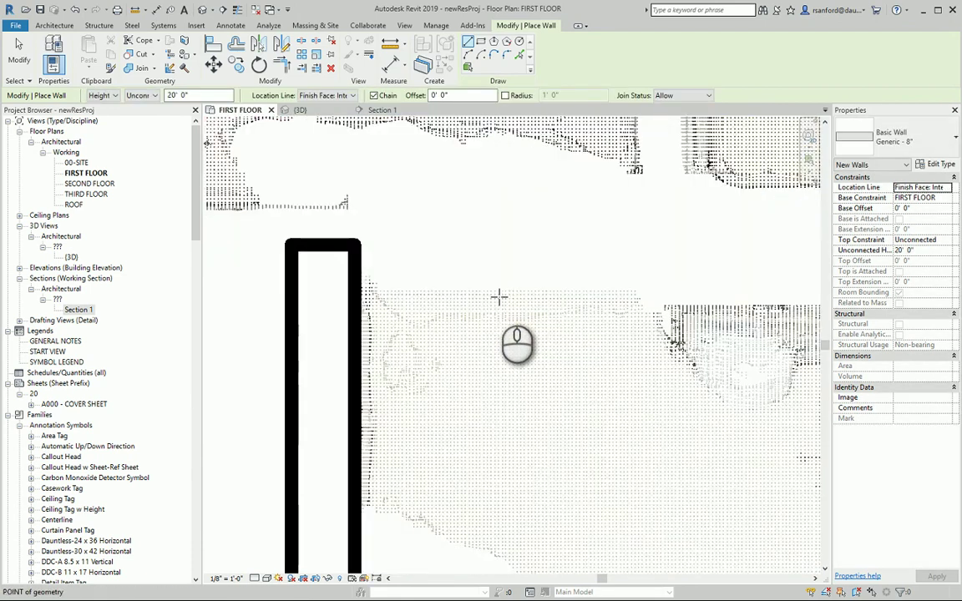
scroll(499, 297, "up", 2)
scroll(499, 289, "down", 5)
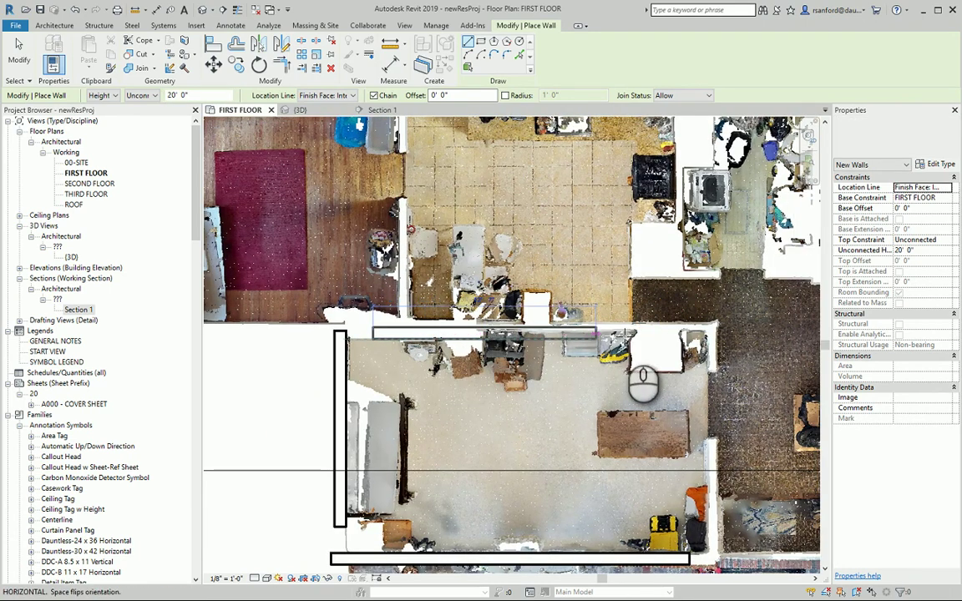
left_click(643, 338)
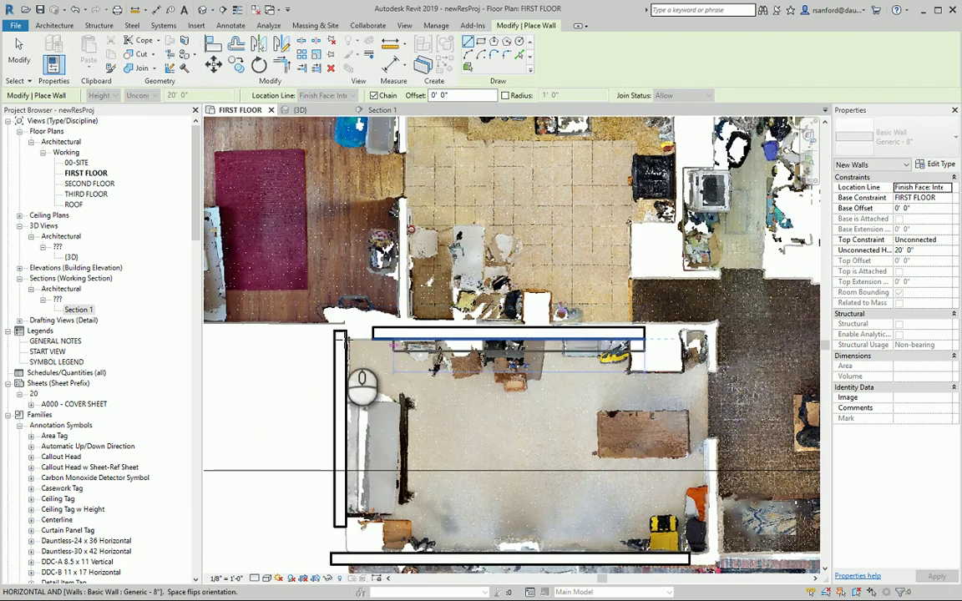
scroll(331, 372, "up", 3)
key("Escape")
key("Escape")
scroll(317, 332, "down", 3)
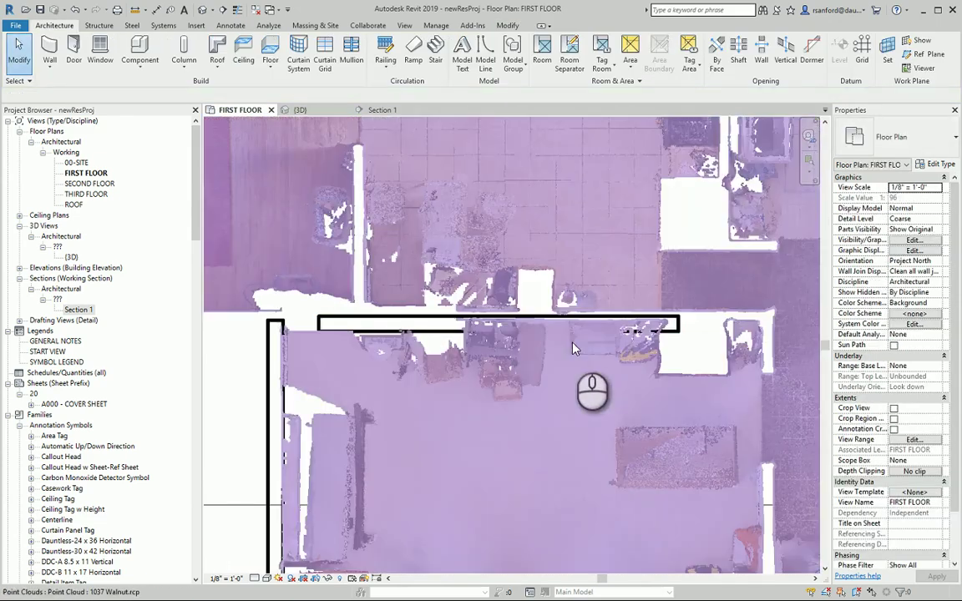
Draw a new wall along the room's right side, from lower right to top
scroll(380, 355, "up", 3)
scroll(434, 309, "down", 4)
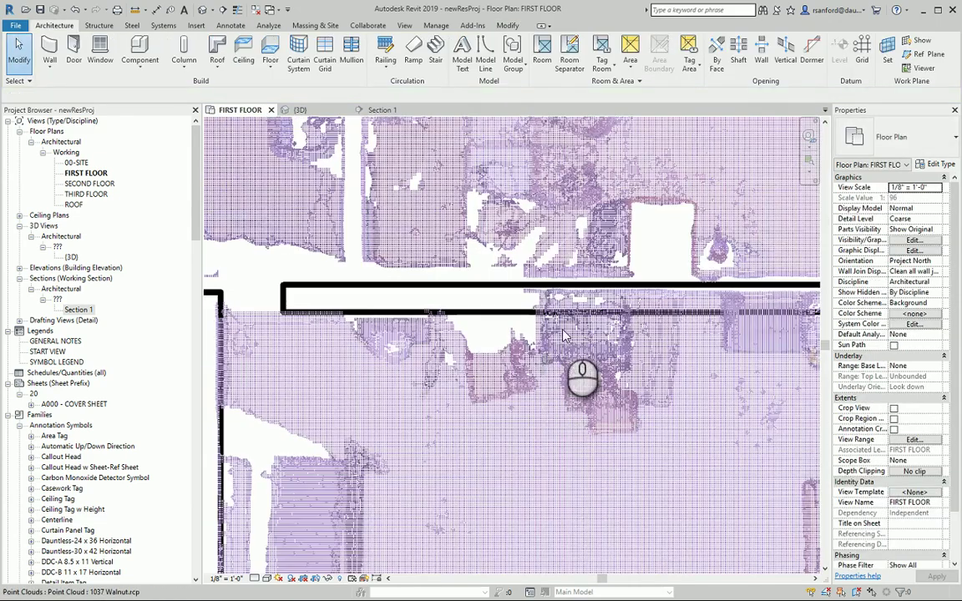
scroll(417, 324, "down", 3)
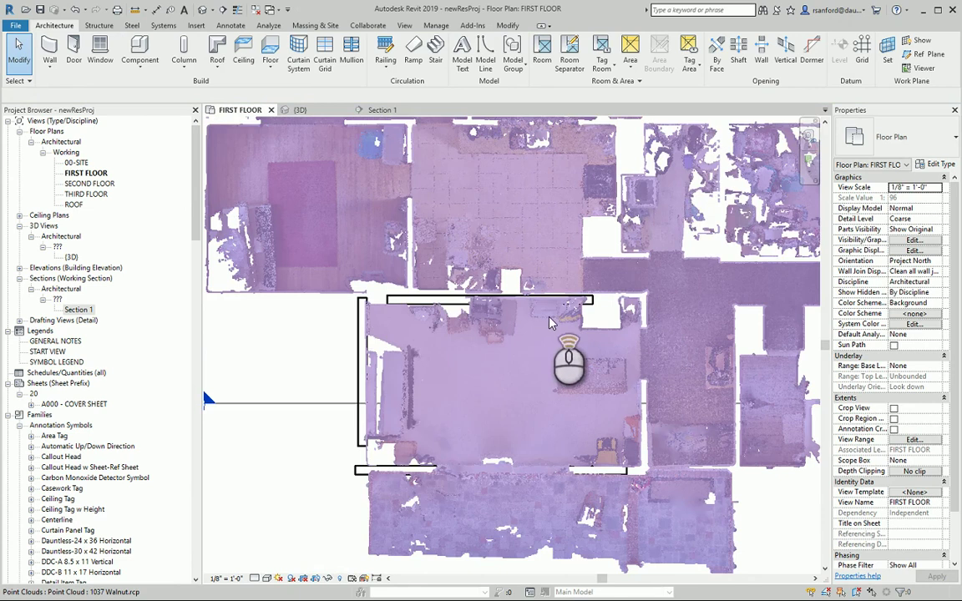
scroll(501, 275, "up", 3)
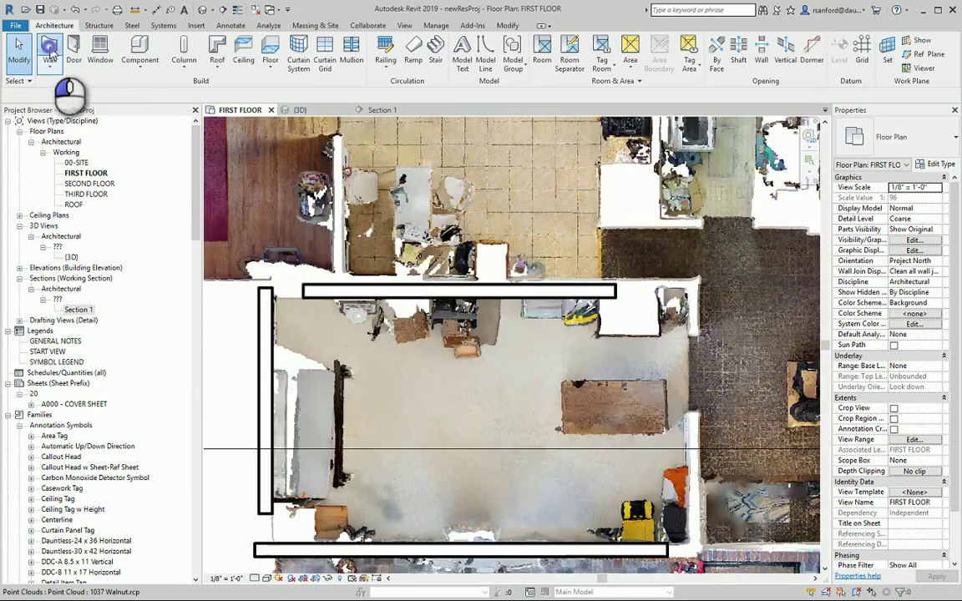
left_click(49, 51)
scroll(701, 479, "up", 5)
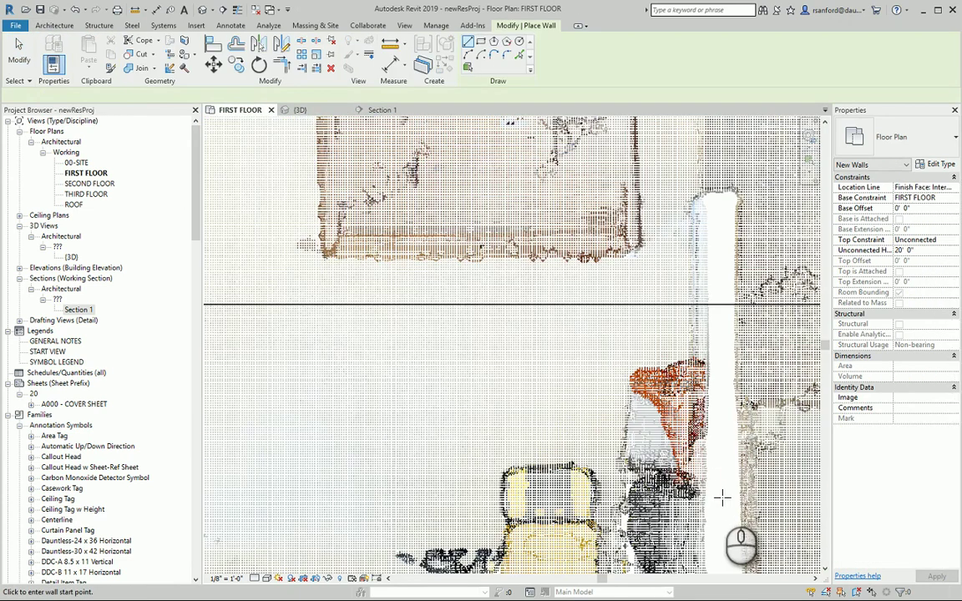
left_click(702, 479)
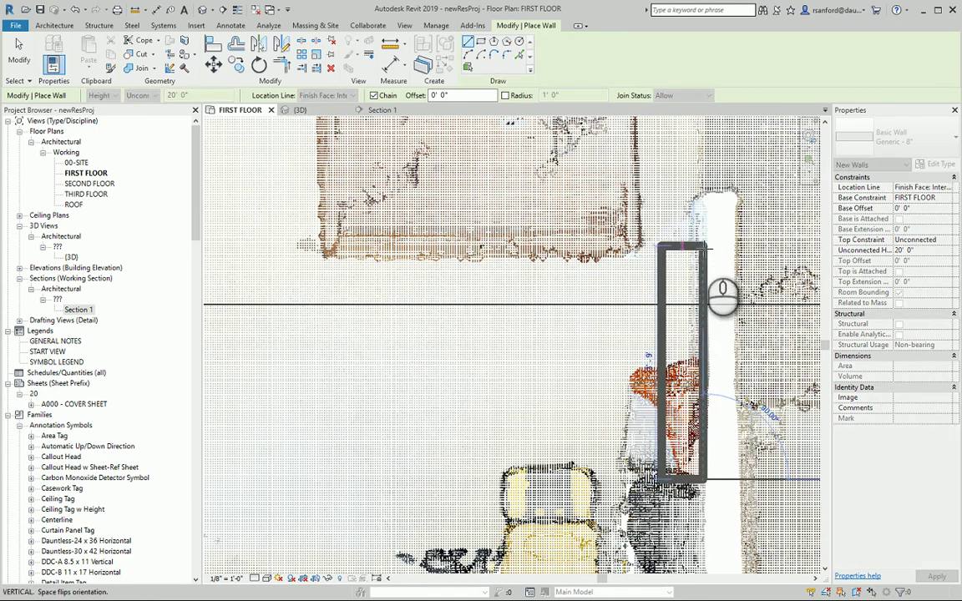
left_click(711, 245)
scroll(645, 343, "down", 5)
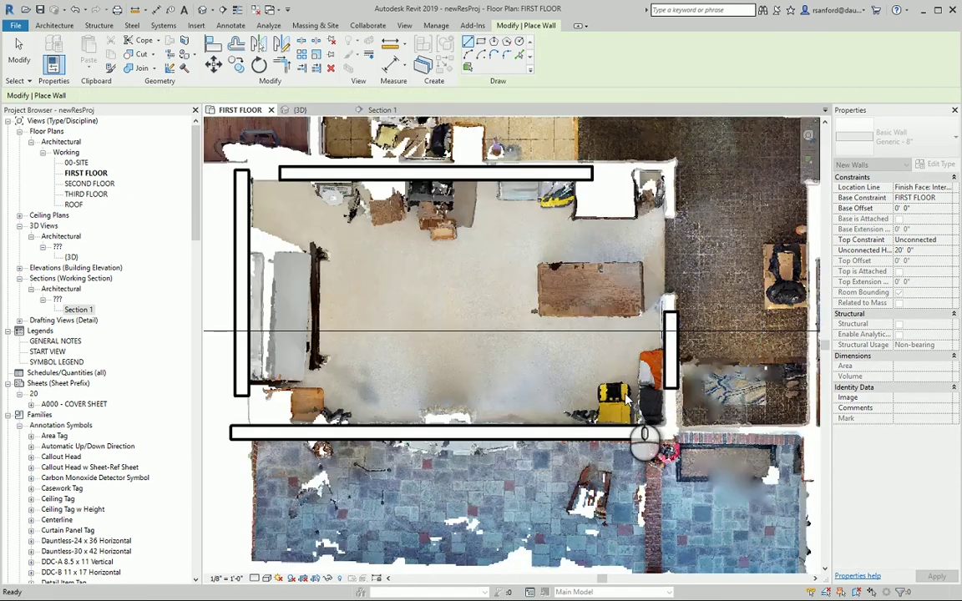
key("Escape")
key("Escape")
left_click(669, 389)
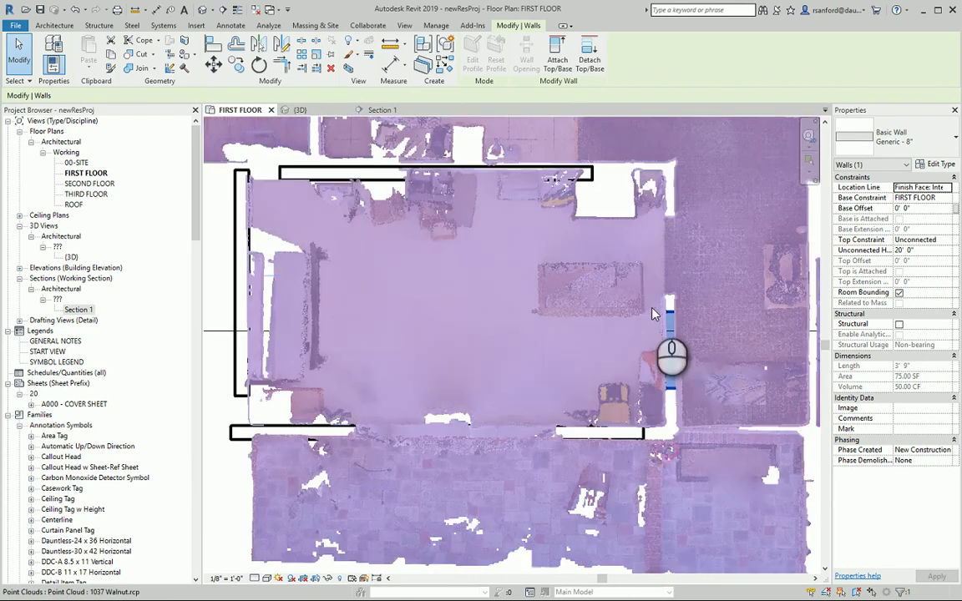
key("Escape")
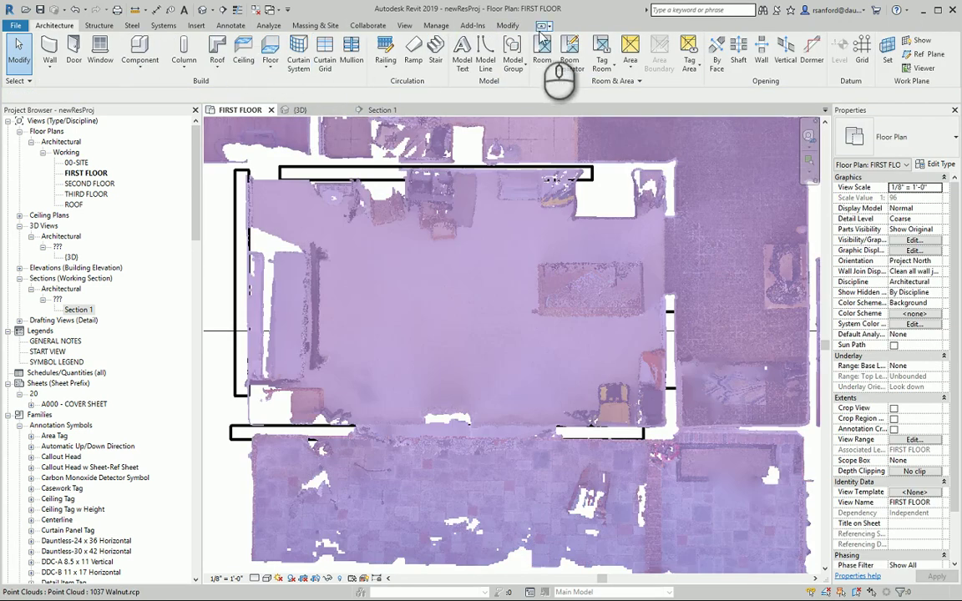
Join the top, right, bottom and left walls at all four corners with Trim/Extend to Corner
left_click(506, 26)
left_click(281, 65)
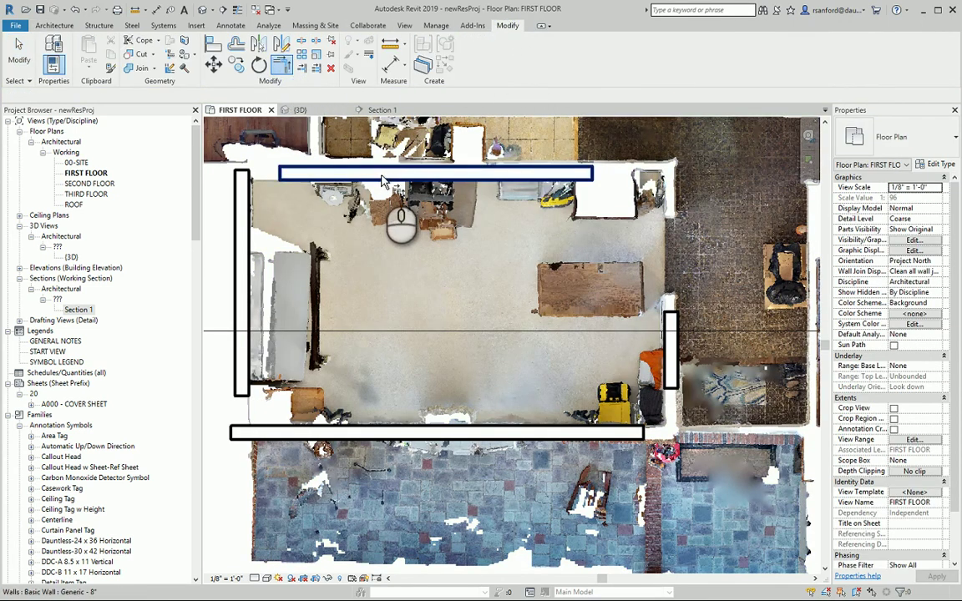
left_click(399, 173)
left_click(672, 347)
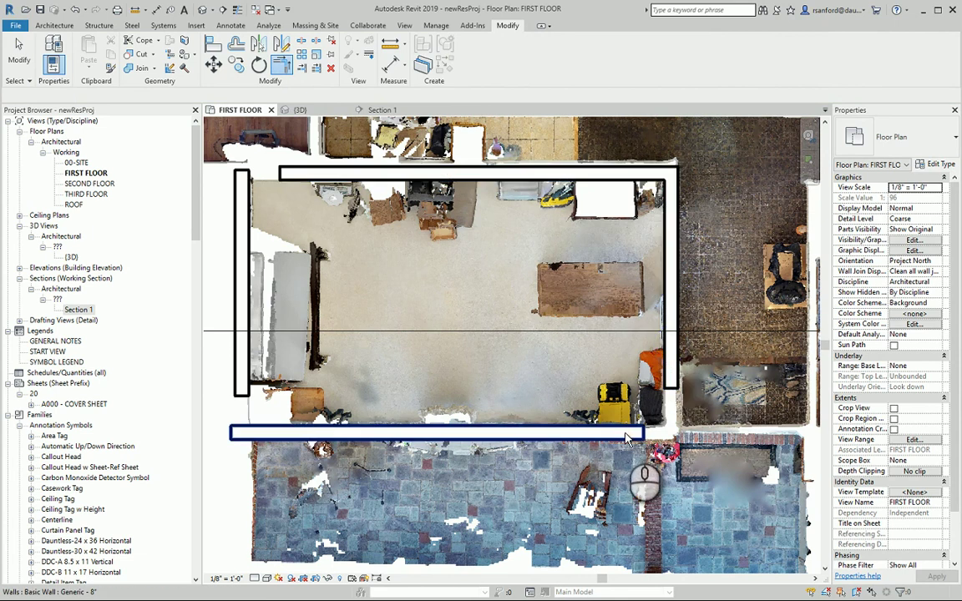
left_click(584, 433)
left_click(673, 380)
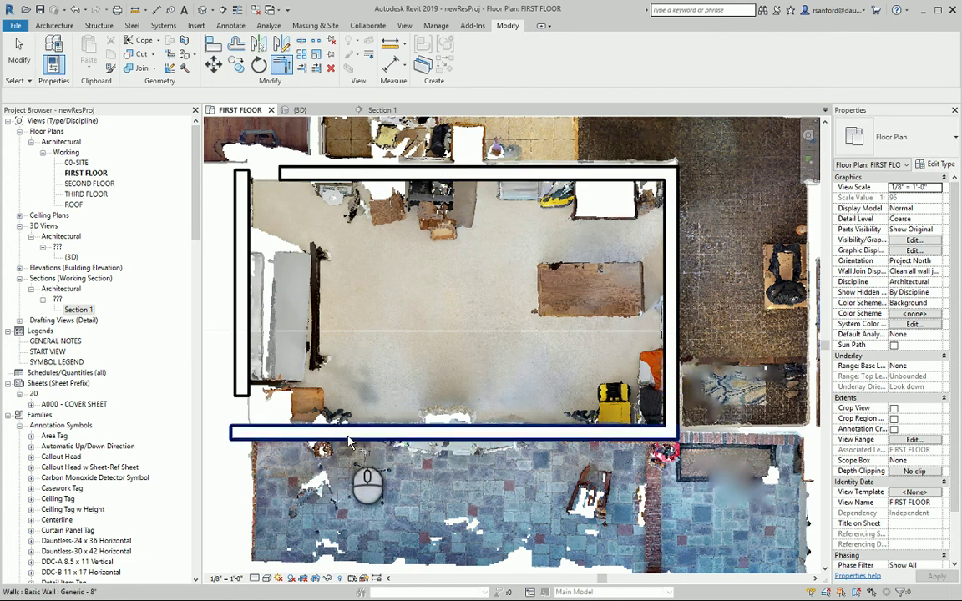
left_click(349, 436)
left_click(242, 384)
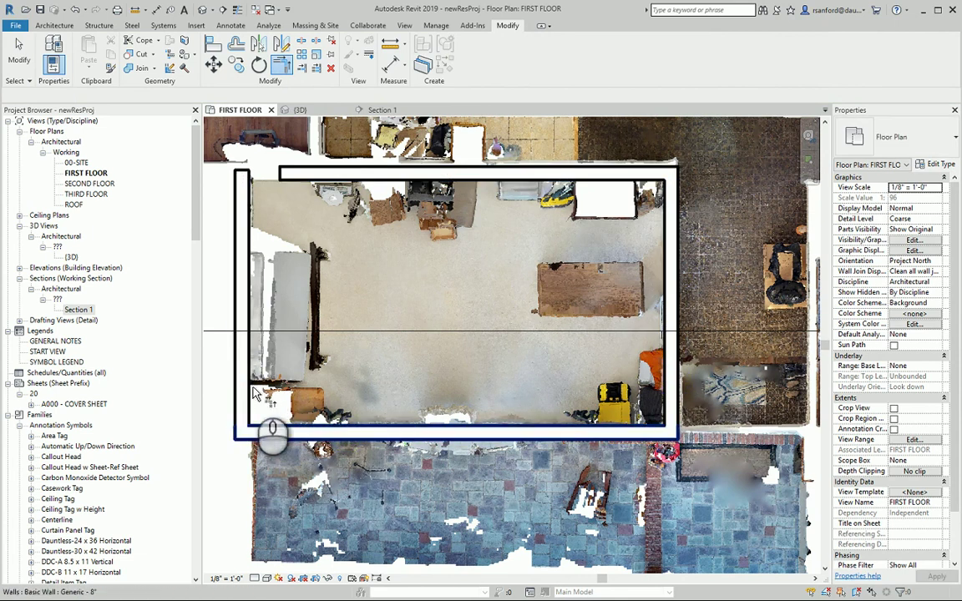
left_click(242, 274)
left_click(310, 174)
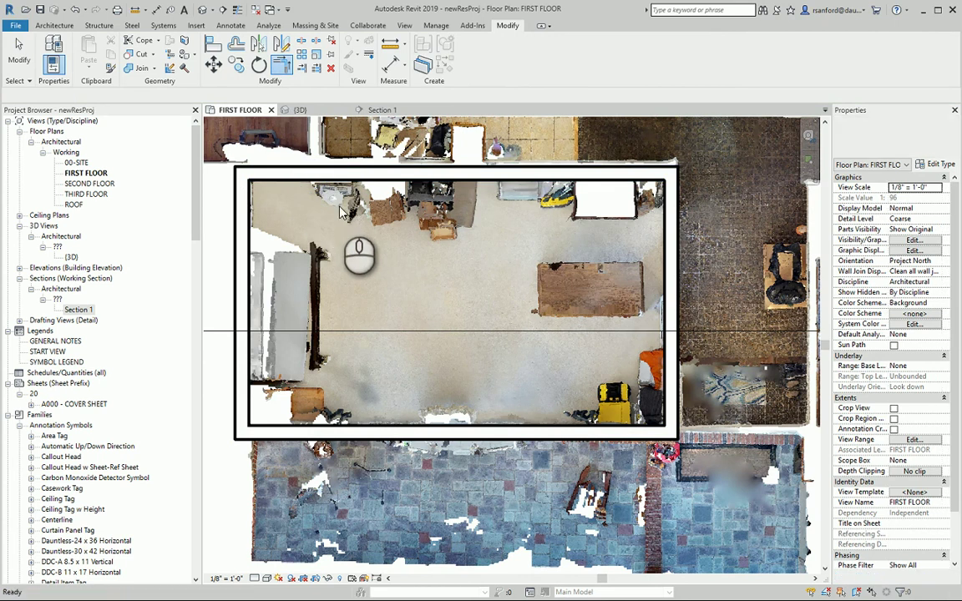
key("Escape")
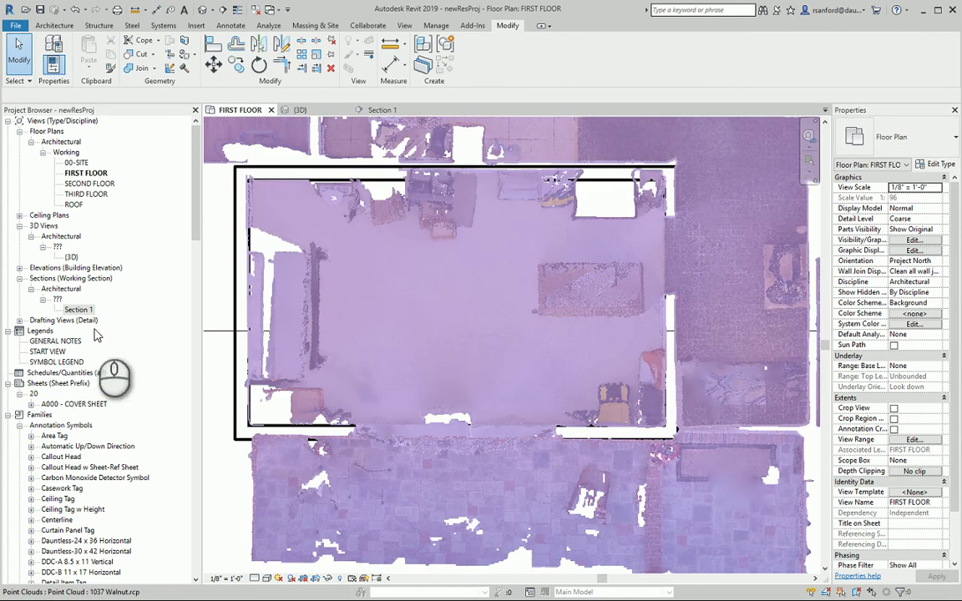
left_click(241, 288)
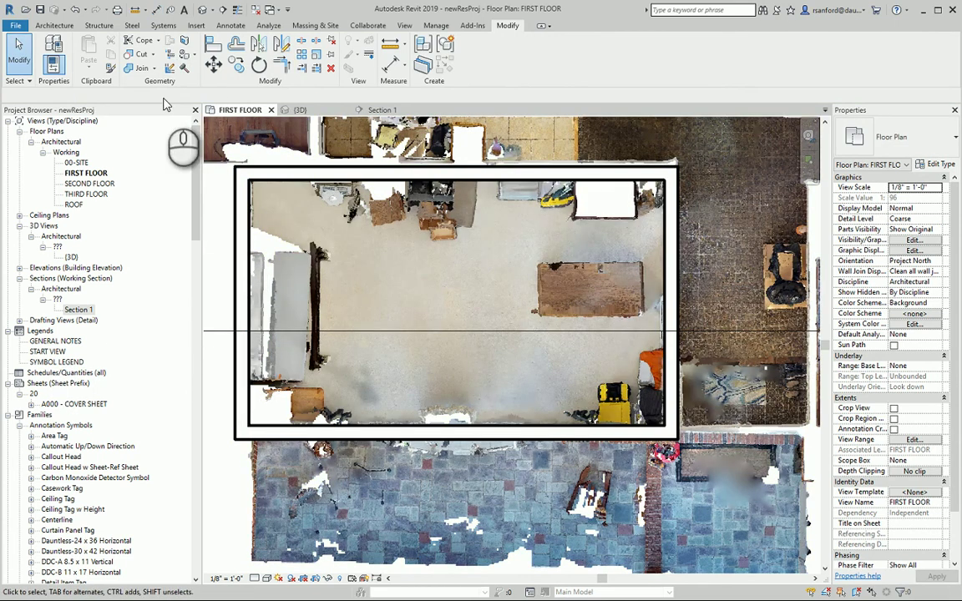
Measure the room's depth from the bottom wall to the top wall (12' - 0 49/64")
left_click(137, 10)
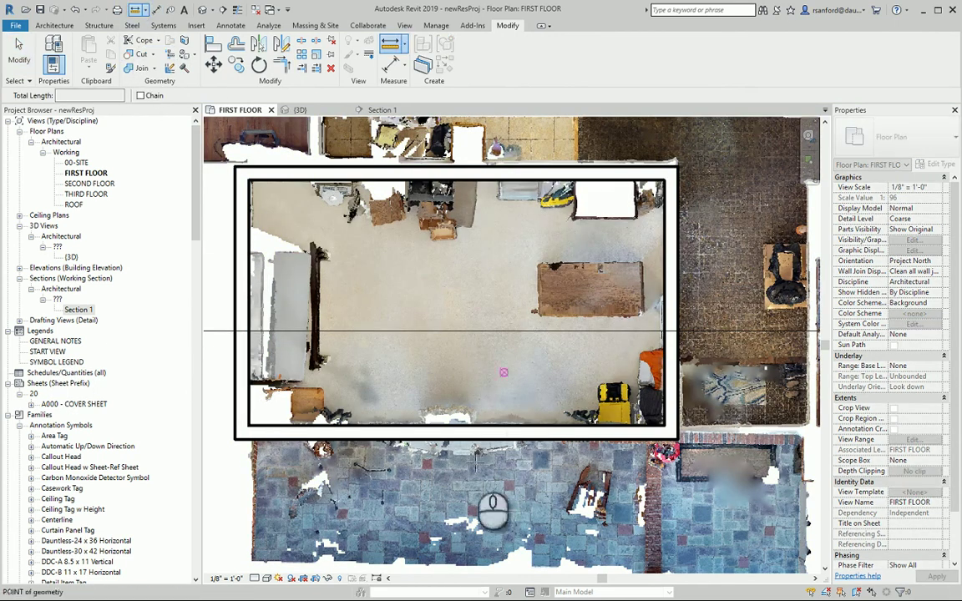
left_click(388, 417)
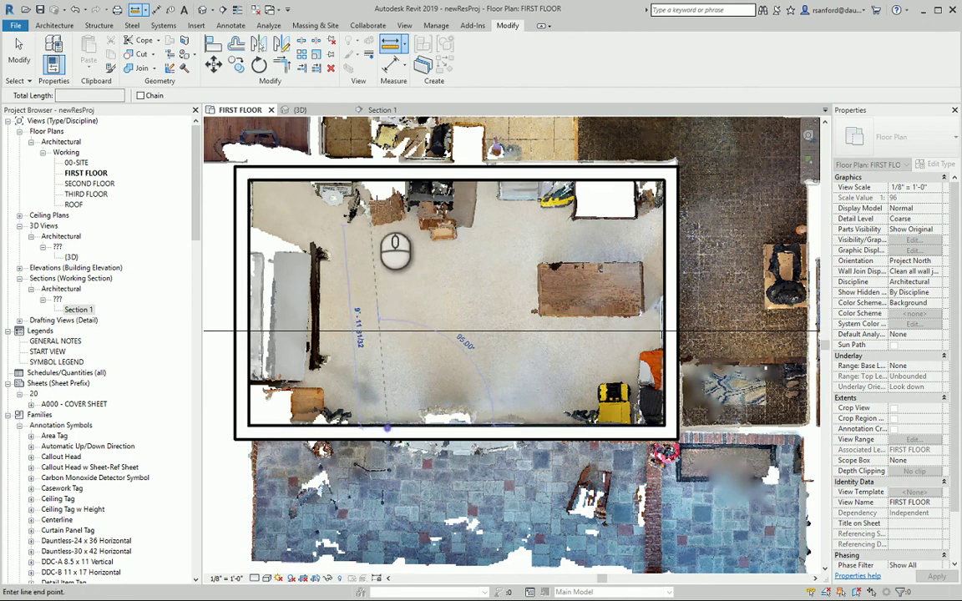
left_click(389, 180)
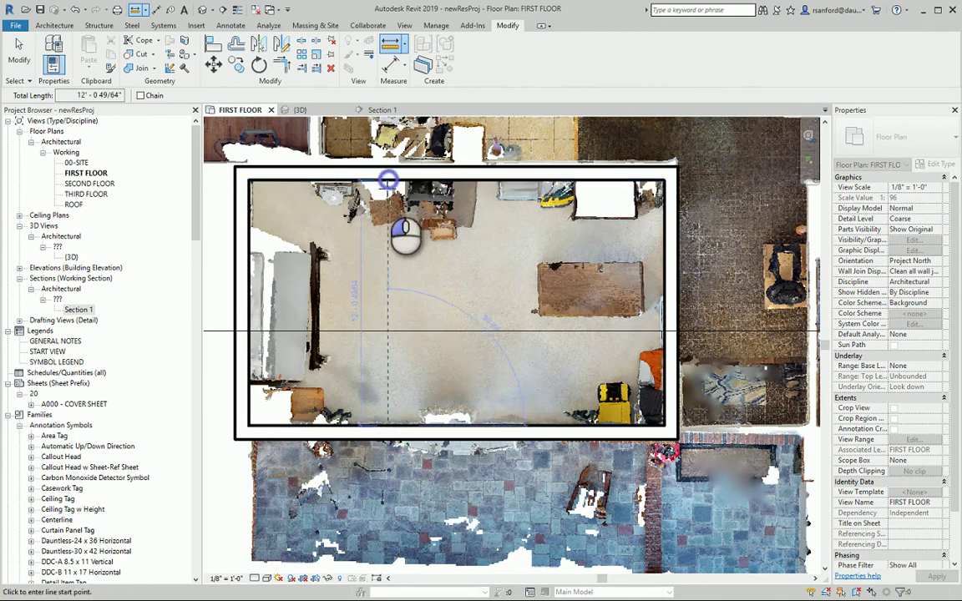
key("Escape")
key("Escape")
Set the top wall's temporary dimension to 12' 3"
left_click(374, 177)
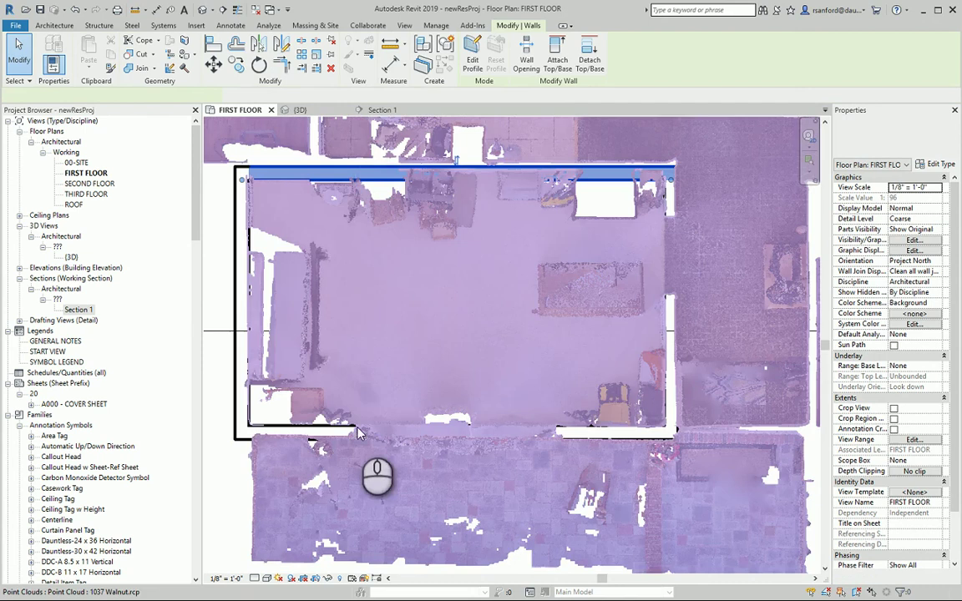
scroll(512, 405, "down", 2)
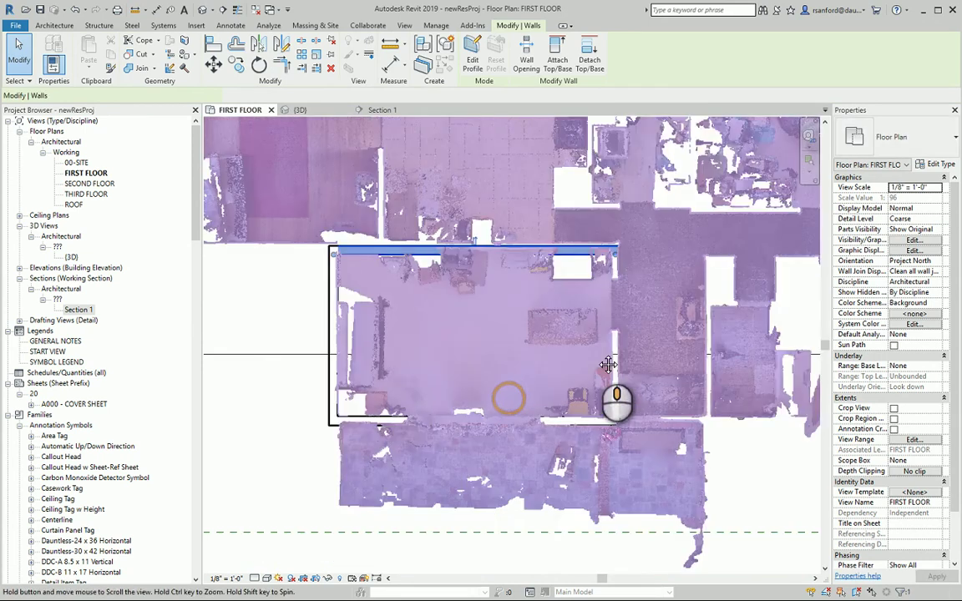
middle_click_drag(601, 354, 686, 301)
left_click(723, 291)
type("12")
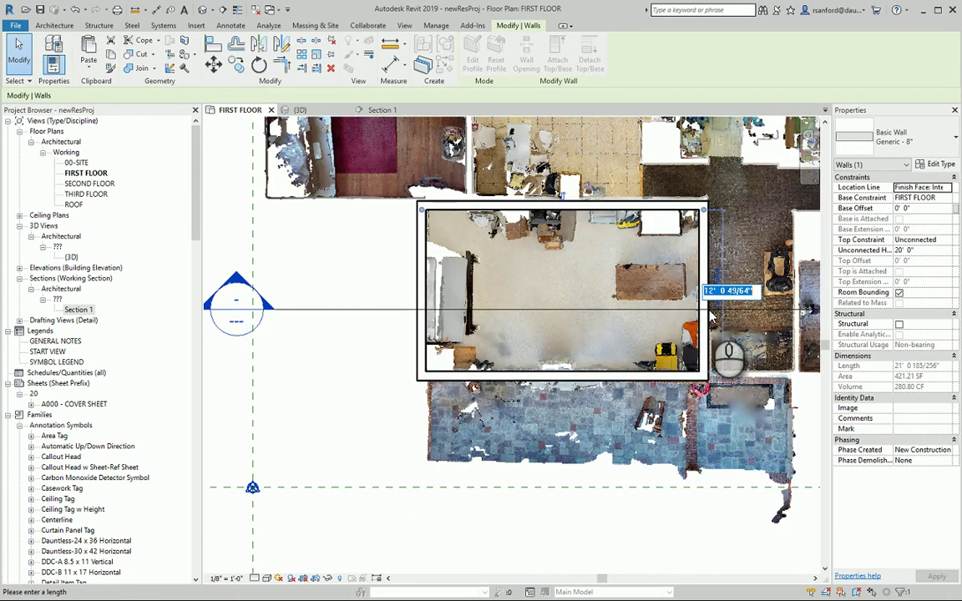
type(" 3")
key("Return")
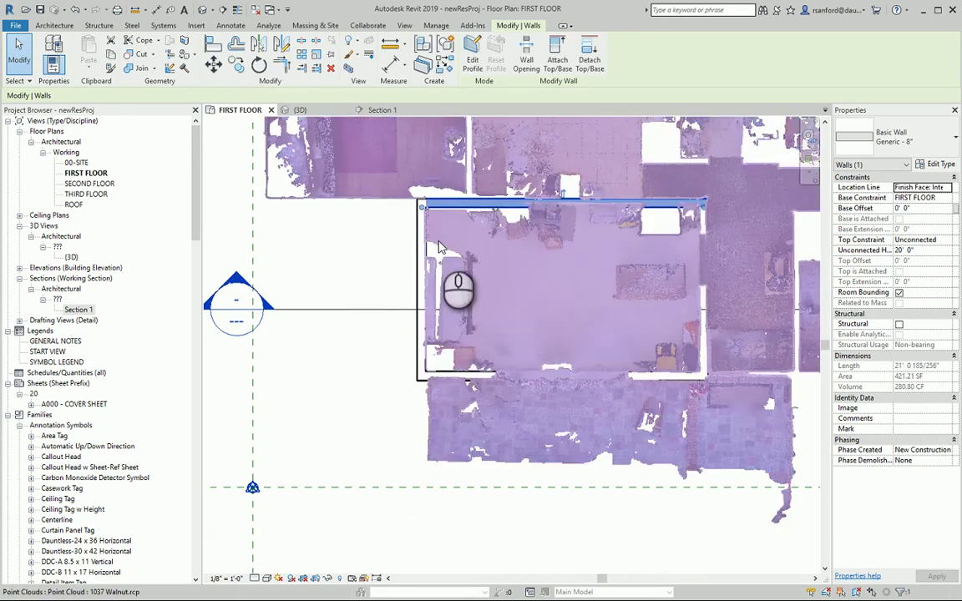
left_click(347, 258)
scroll(348, 257, "up", 2)
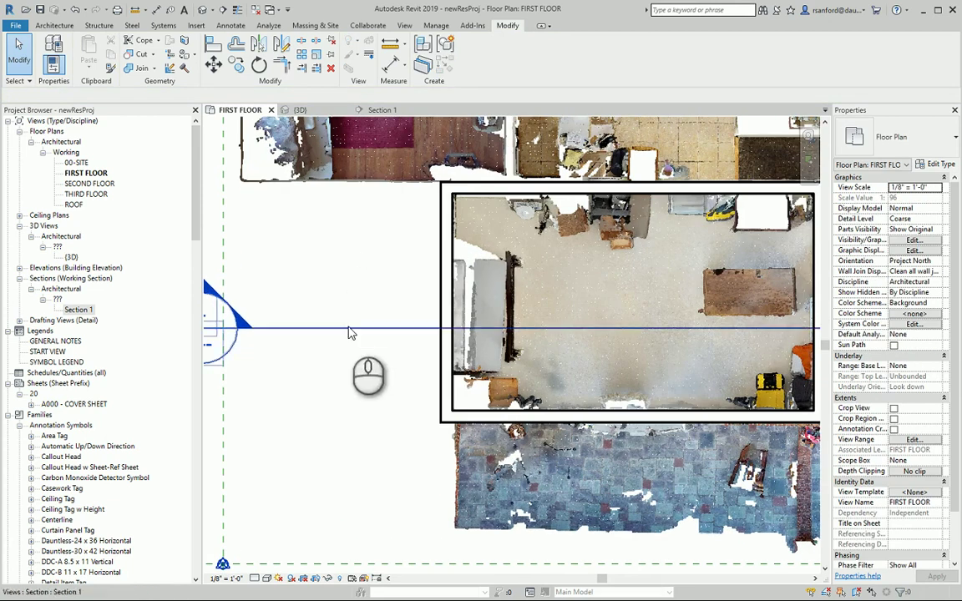
Go to the Section 1 view from its section line and select the Generic - 8" wall it cuts
scroll(424, 322, "down", 1)
scroll(403, 295, "down", 3)
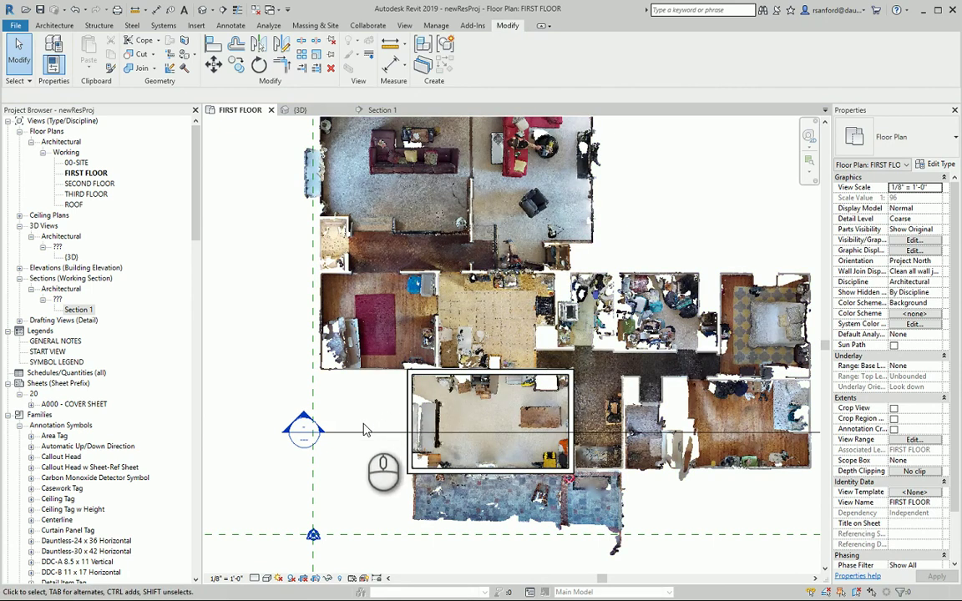
scroll(384, 393, "up", 3)
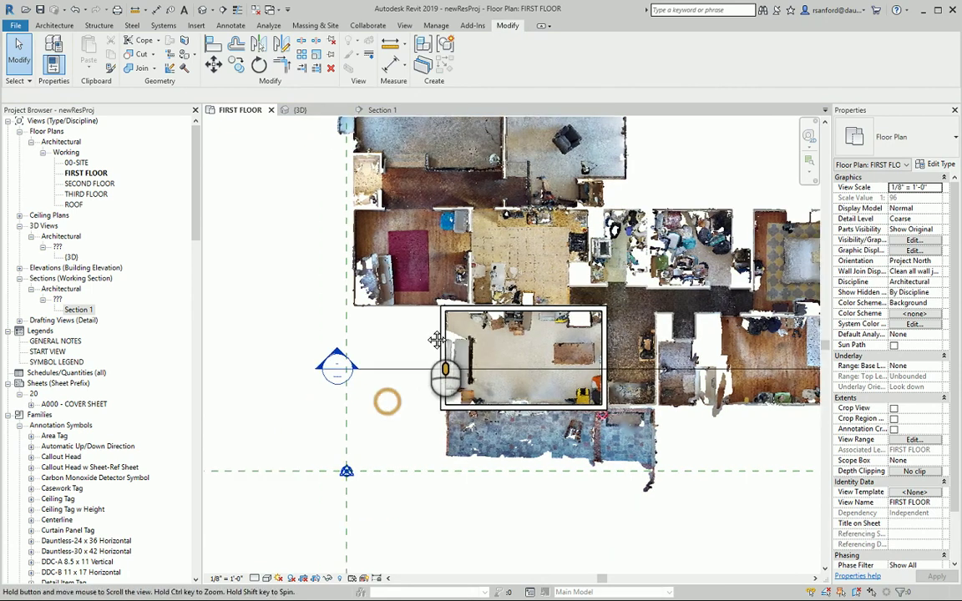
middle_click_drag(418, 340, 399, 371)
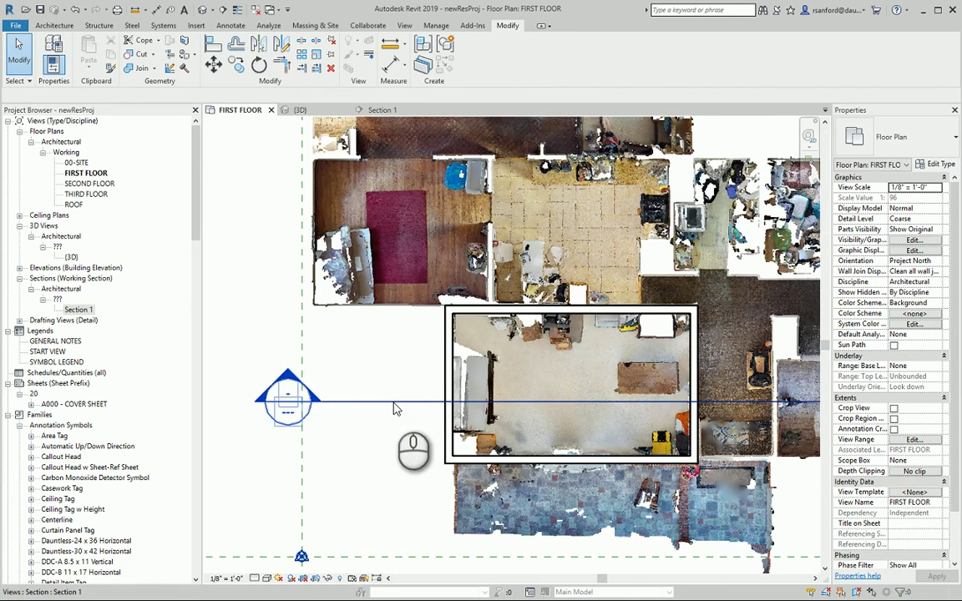
left_click(394, 404)
right_click(392, 403)
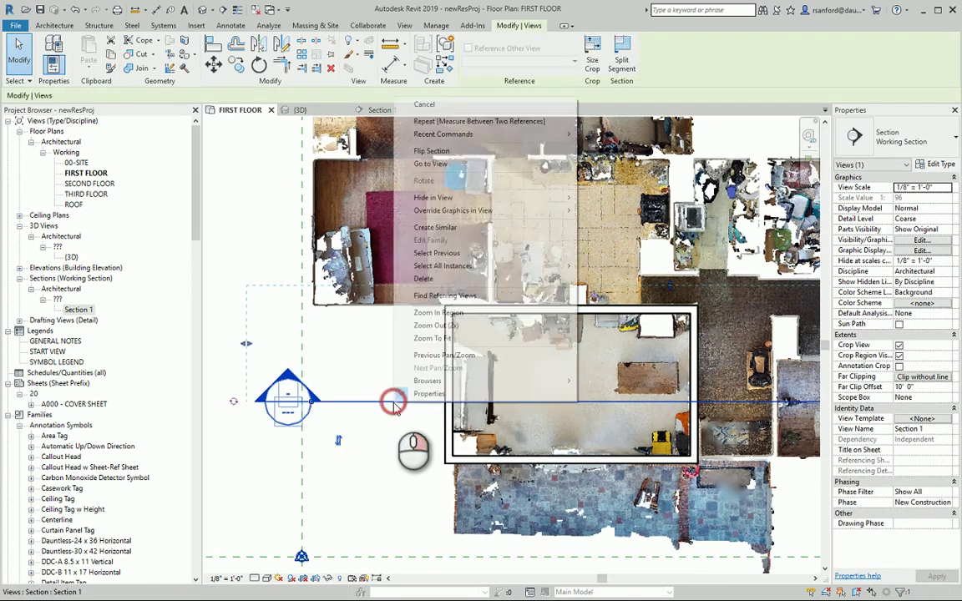
left_click(420, 165)
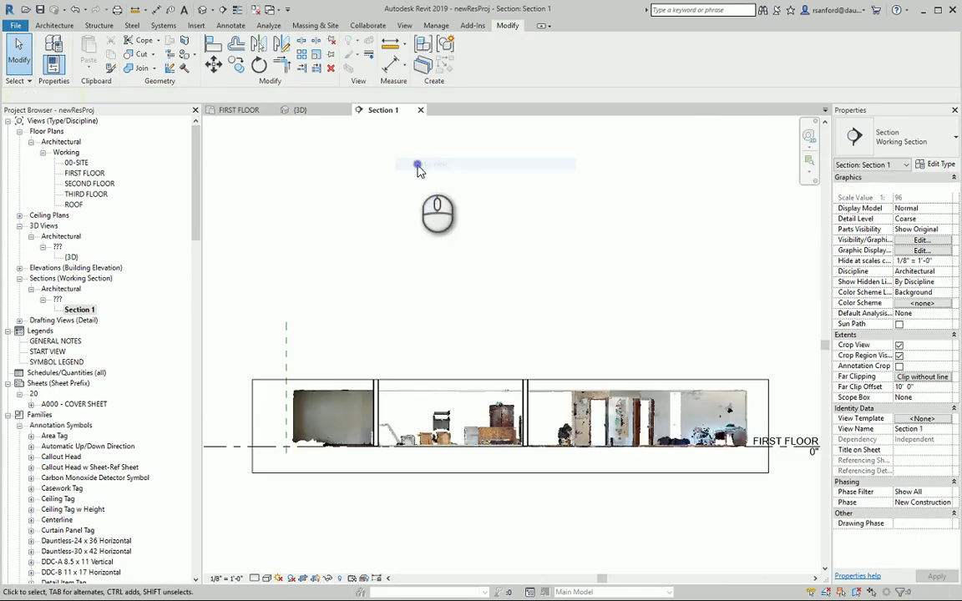
scroll(380, 418, "up", 5)
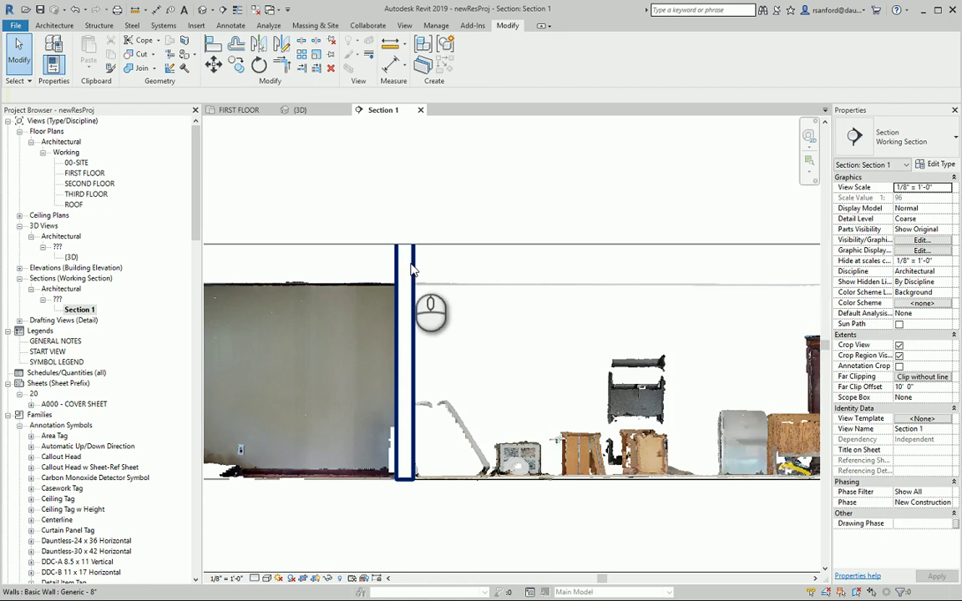
left_click(410, 269)
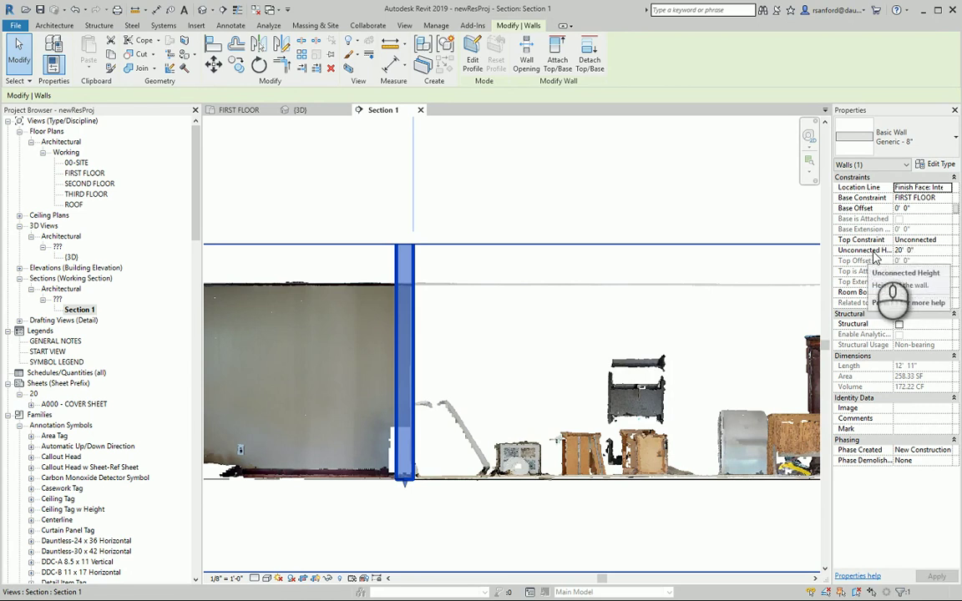
Set the wall's Unconnected Height to 7' 8", then reselect it and change it to 10' 0"
left_click(933, 249)
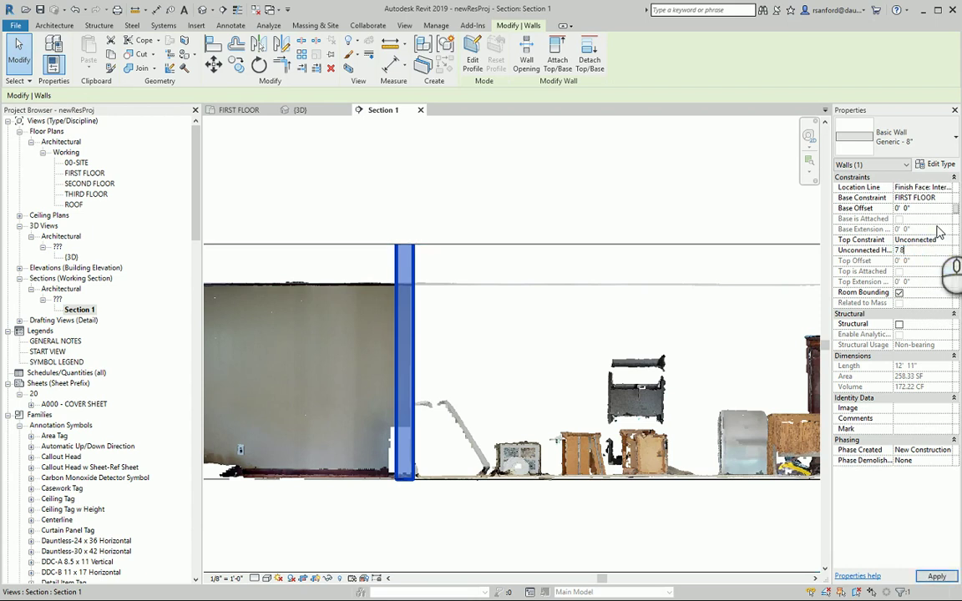
left_click(337, 200)
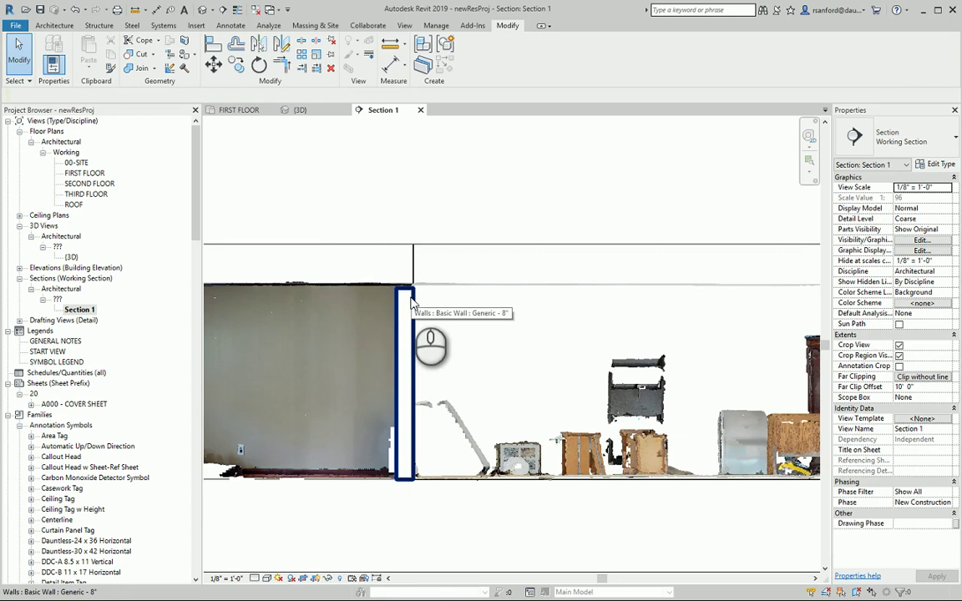
left_click(408, 330)
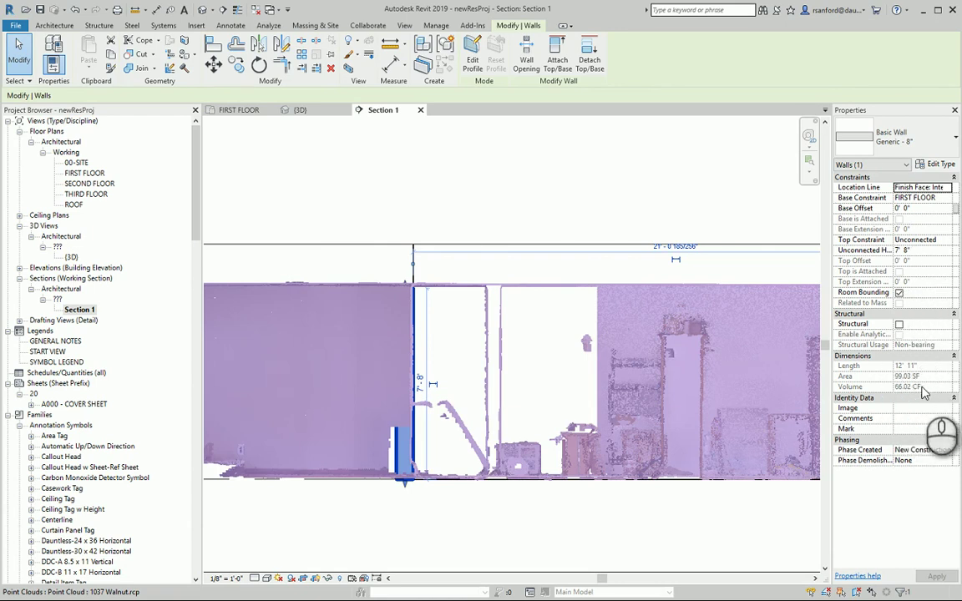
left_click(920, 251)
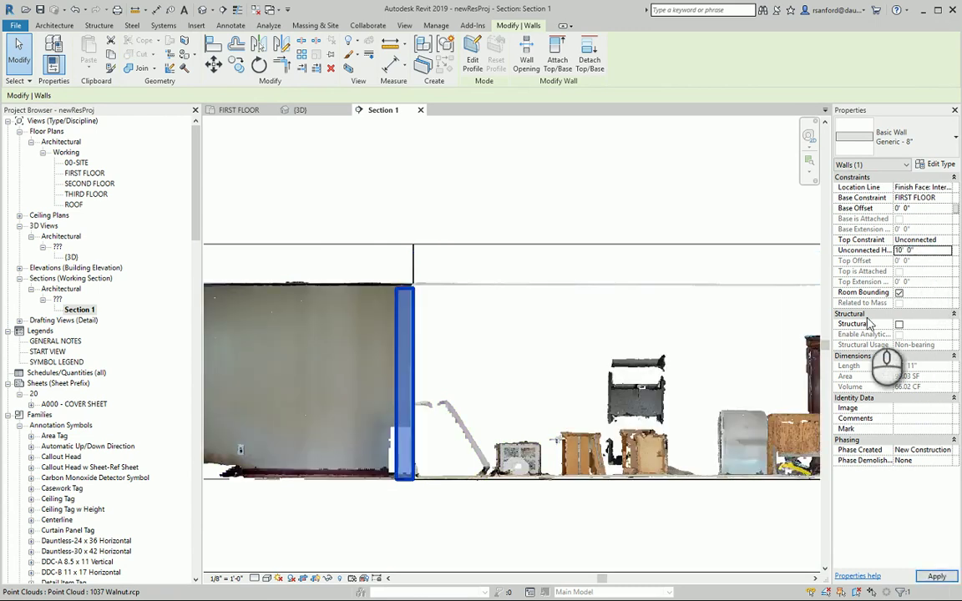
mouse_move(341, 321)
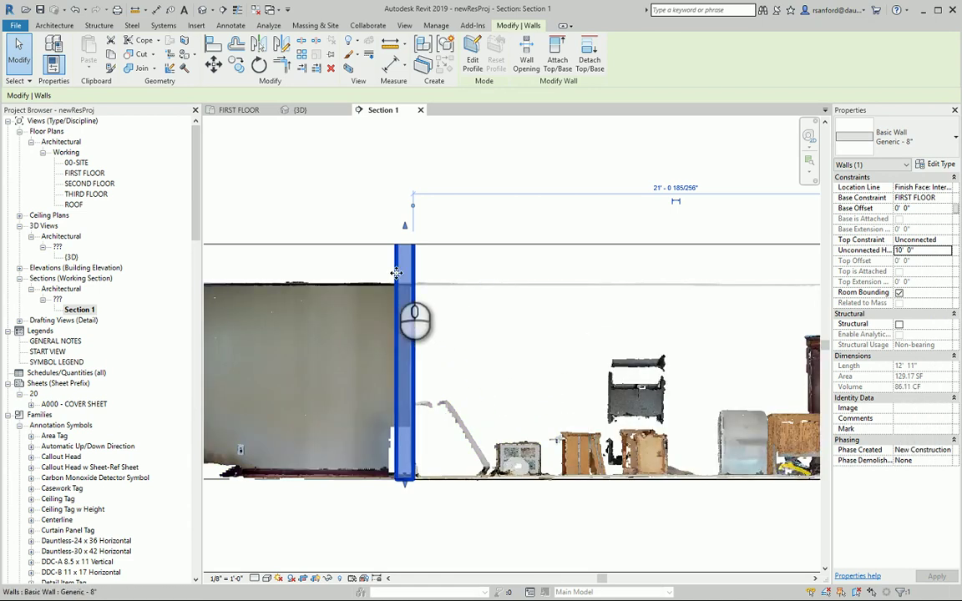
In the {3D} view, turn off the Section Box to show the whole point cloud
left_click(299, 113)
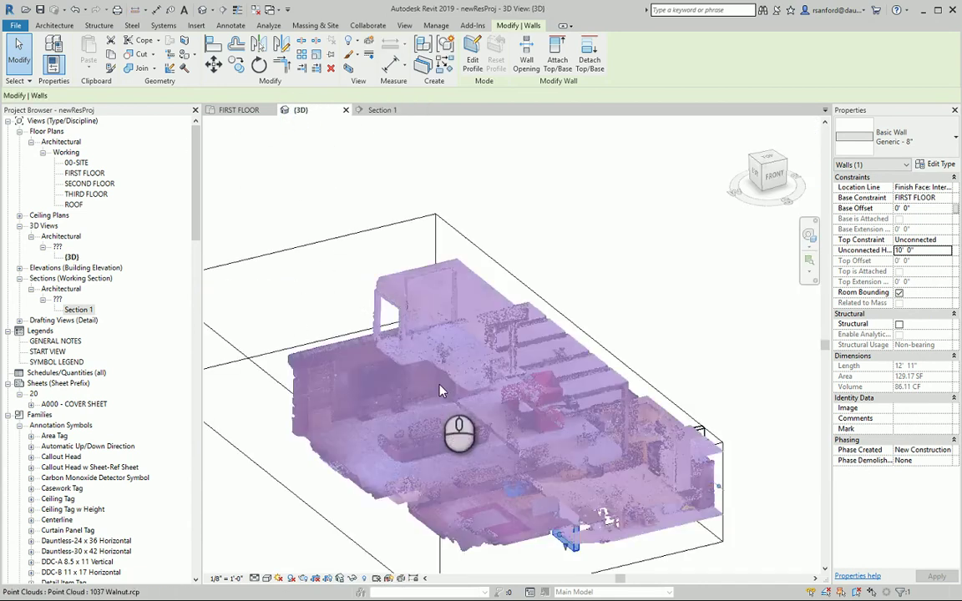
scroll(438, 387, "down", 3)
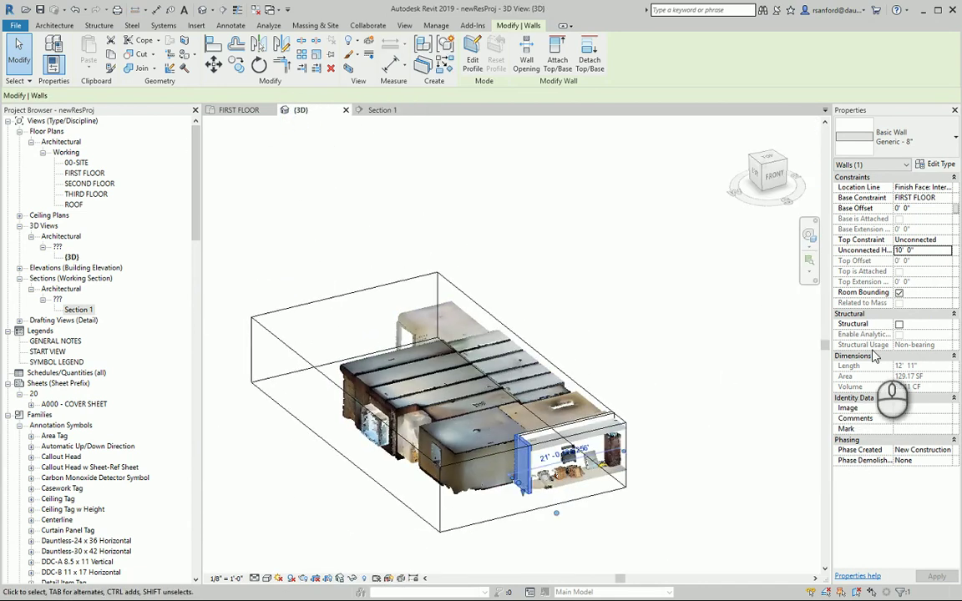
left_click(700, 386)
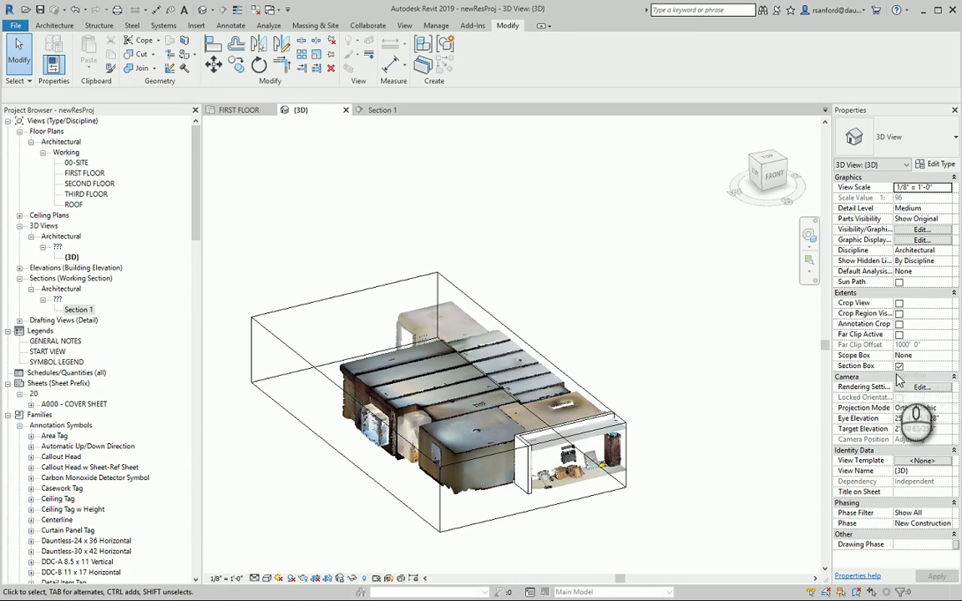
left_click(899, 368)
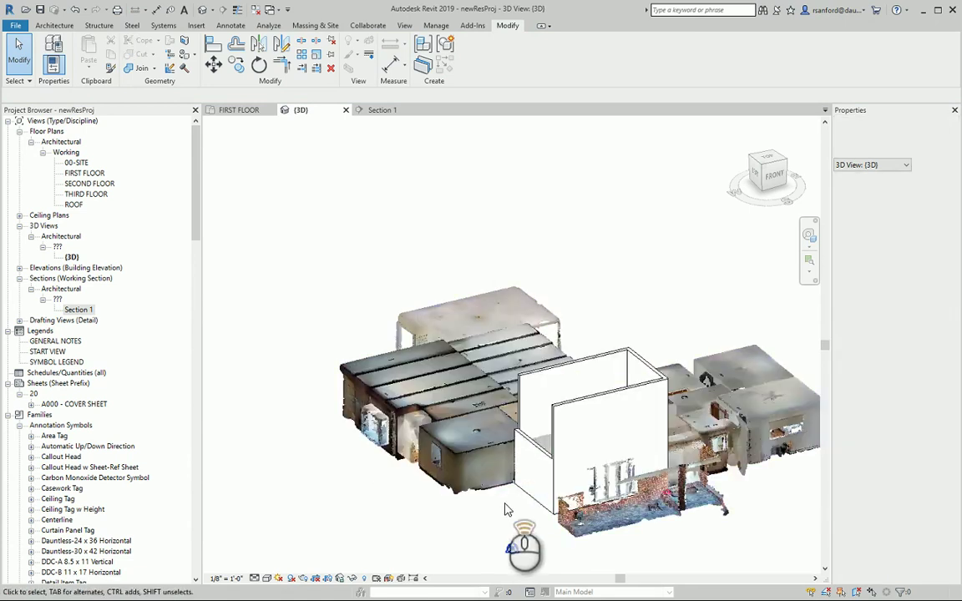
scroll(514, 496, "up", 3)
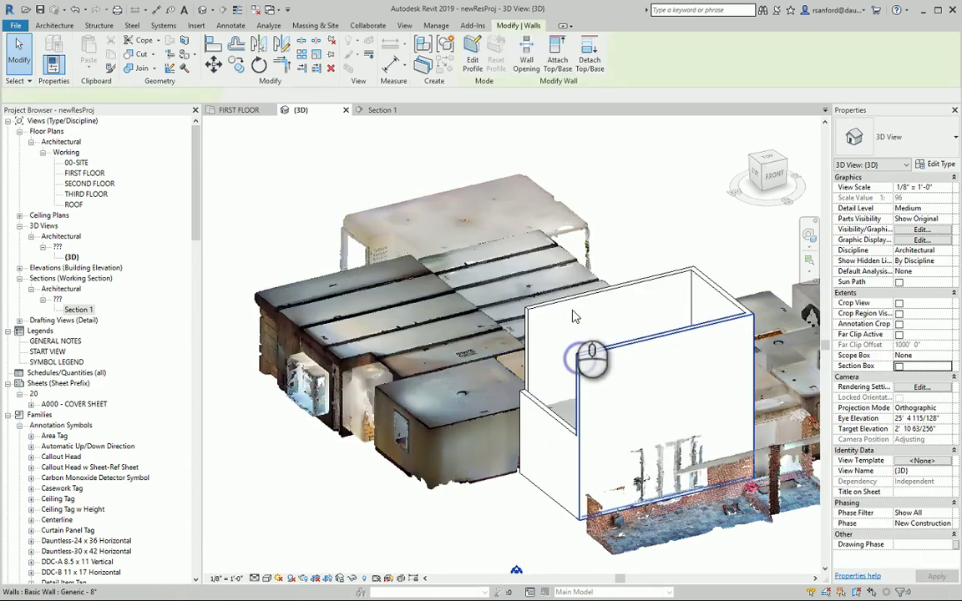
Tab-select the room's chain of connected walls and set their Unconnected Height to 7' 8"
left_click(566, 309)
left_click(628, 255, "ctrl")
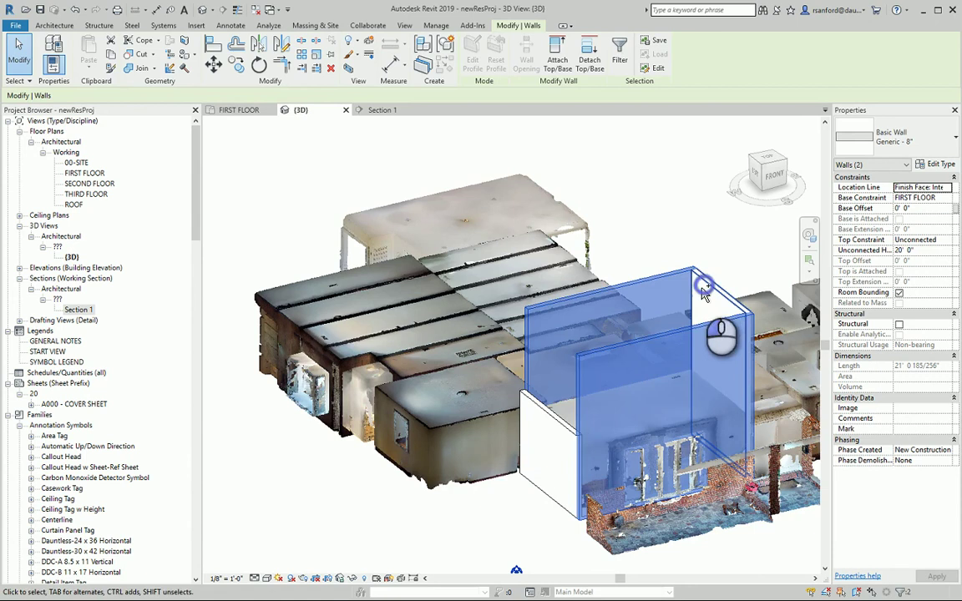
left_click(915, 251)
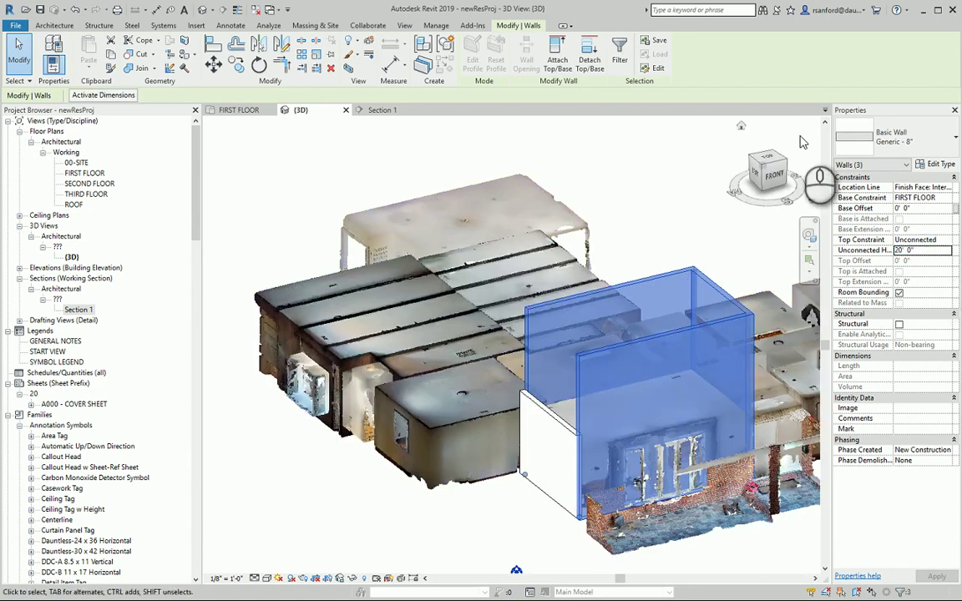
key("t")
key("r")
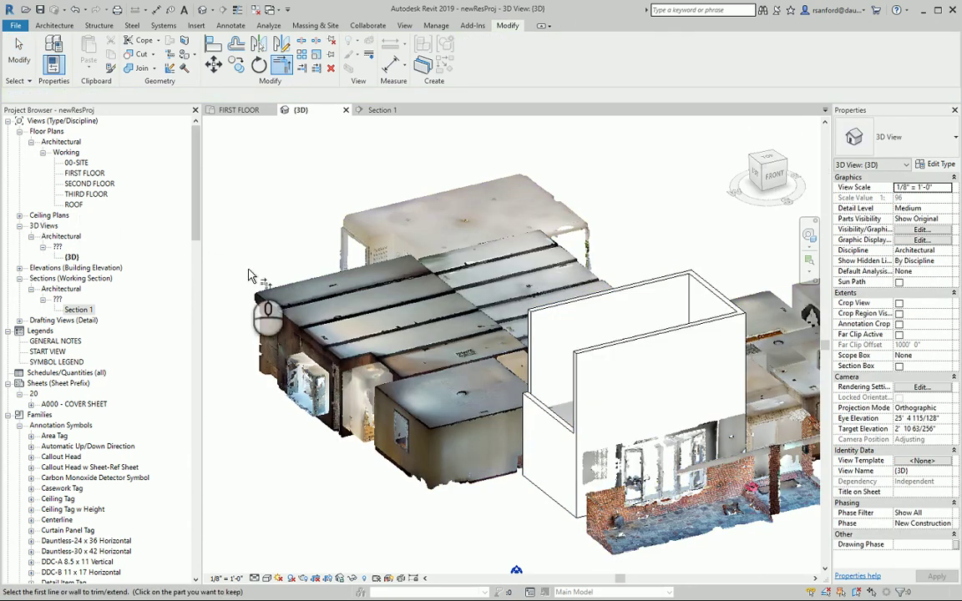
key("Escape")
left_click(582, 308)
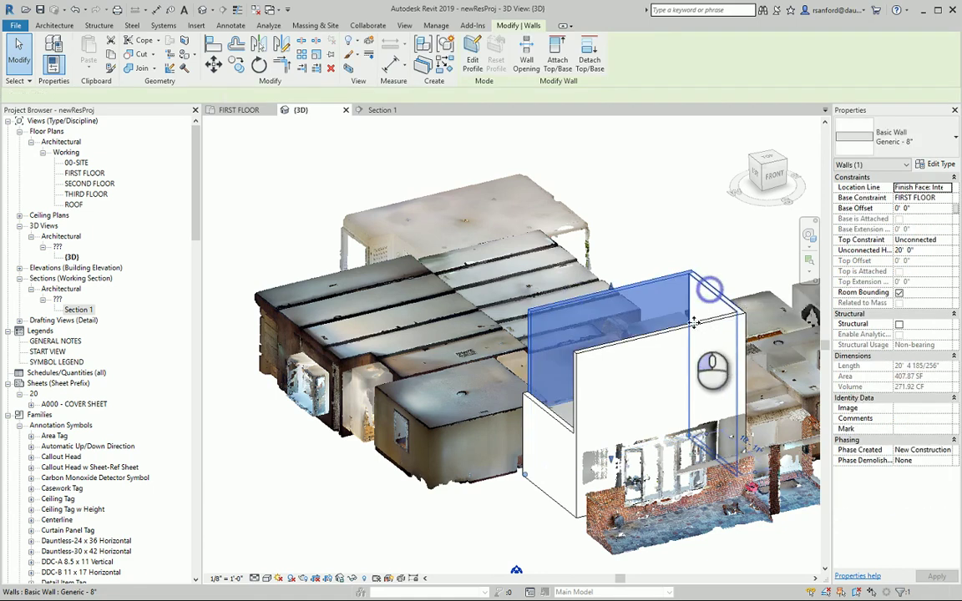
key("Tab")
left_click(692, 330)
left_click(925, 250)
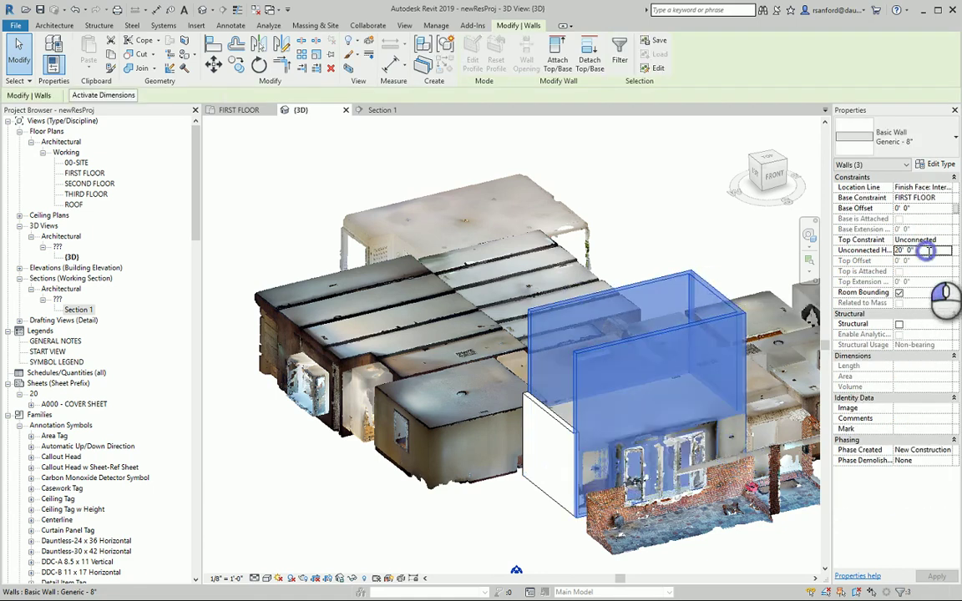
type("7 8")
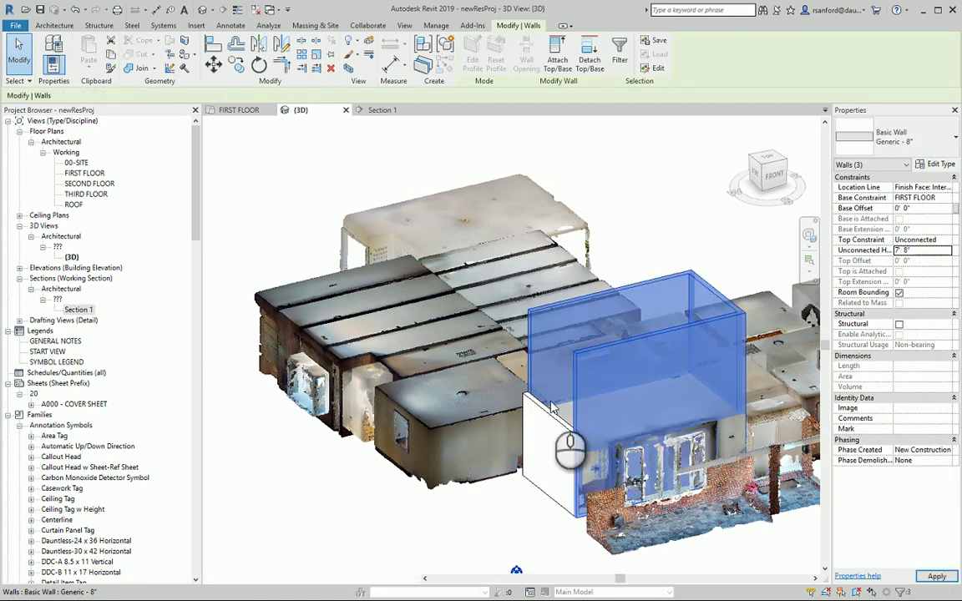
left_click(480, 495)
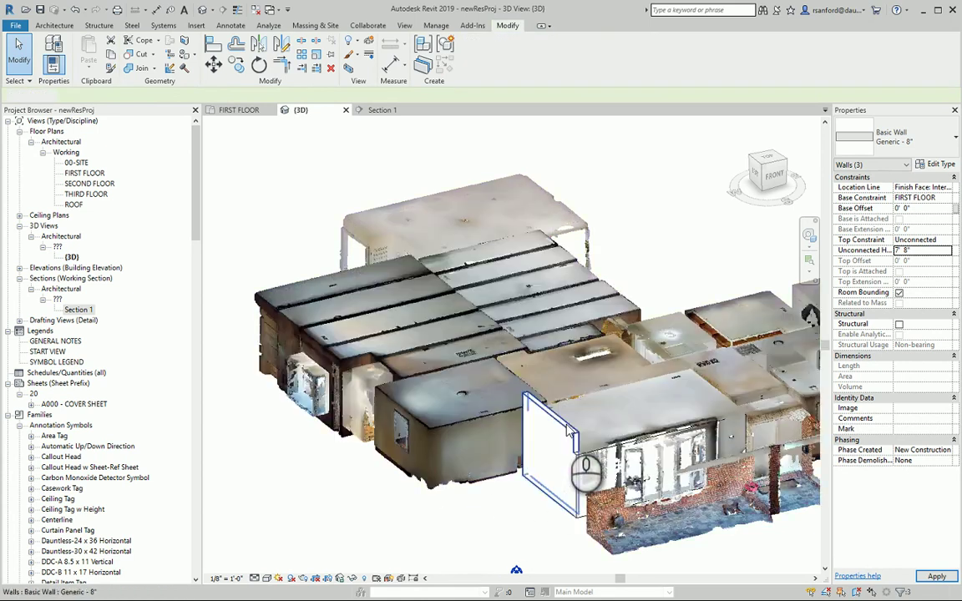
Set the remaining tall wall's Unconnected Height to 7' 8" as well
left_click(547, 443)
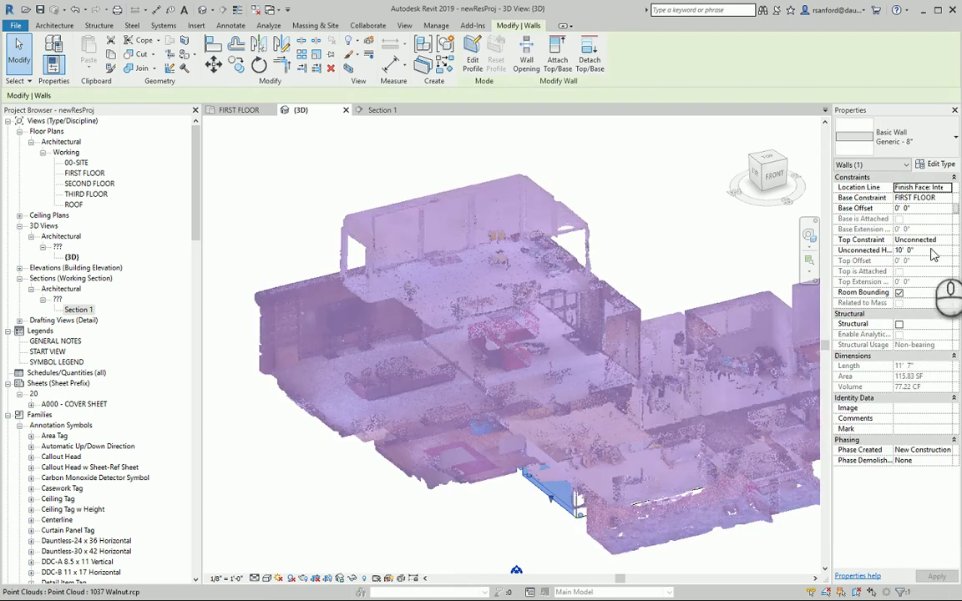
left_click(928, 250)
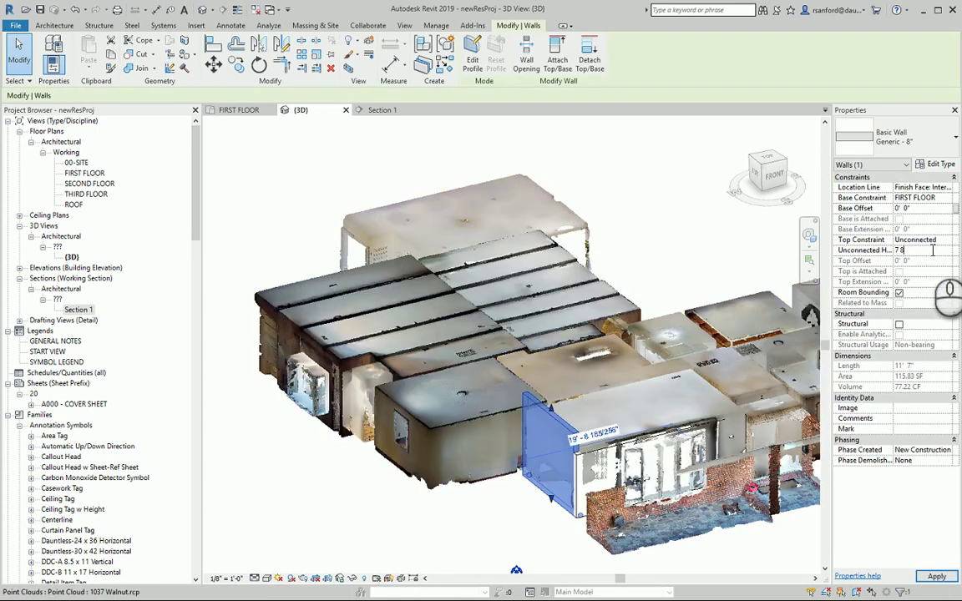
type("7 8")
left_click(339, 497)
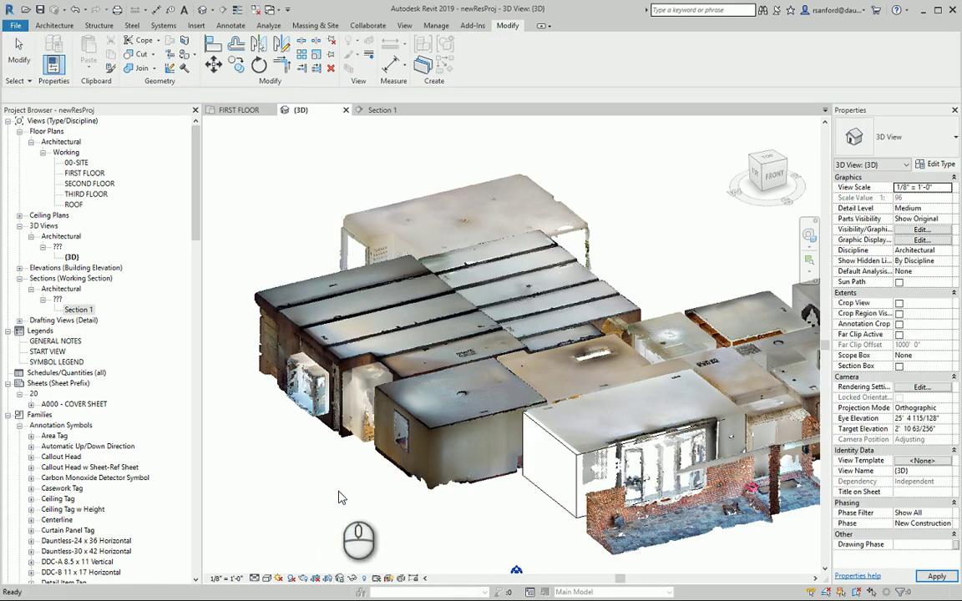
scroll(402, 522, "down", 2)
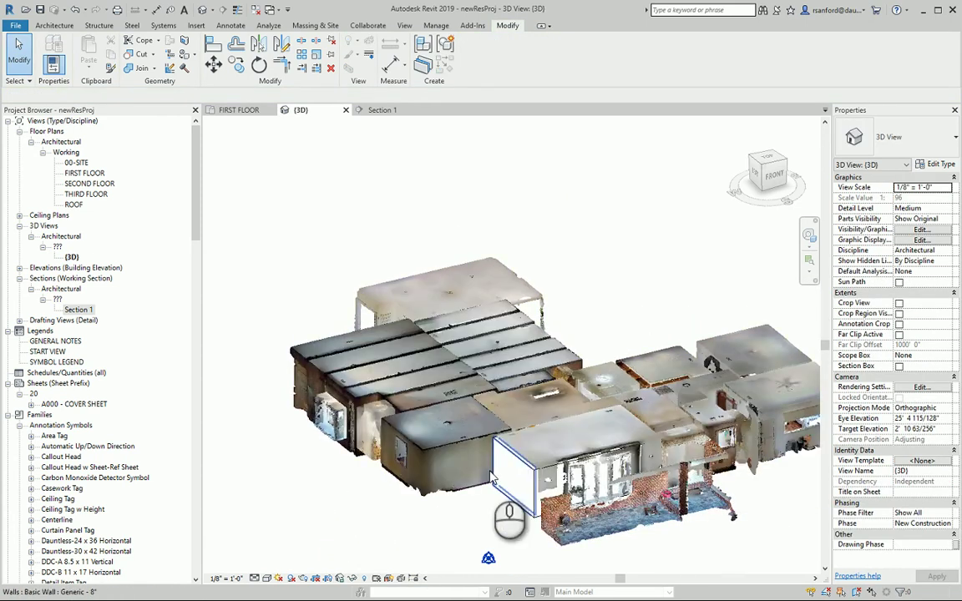